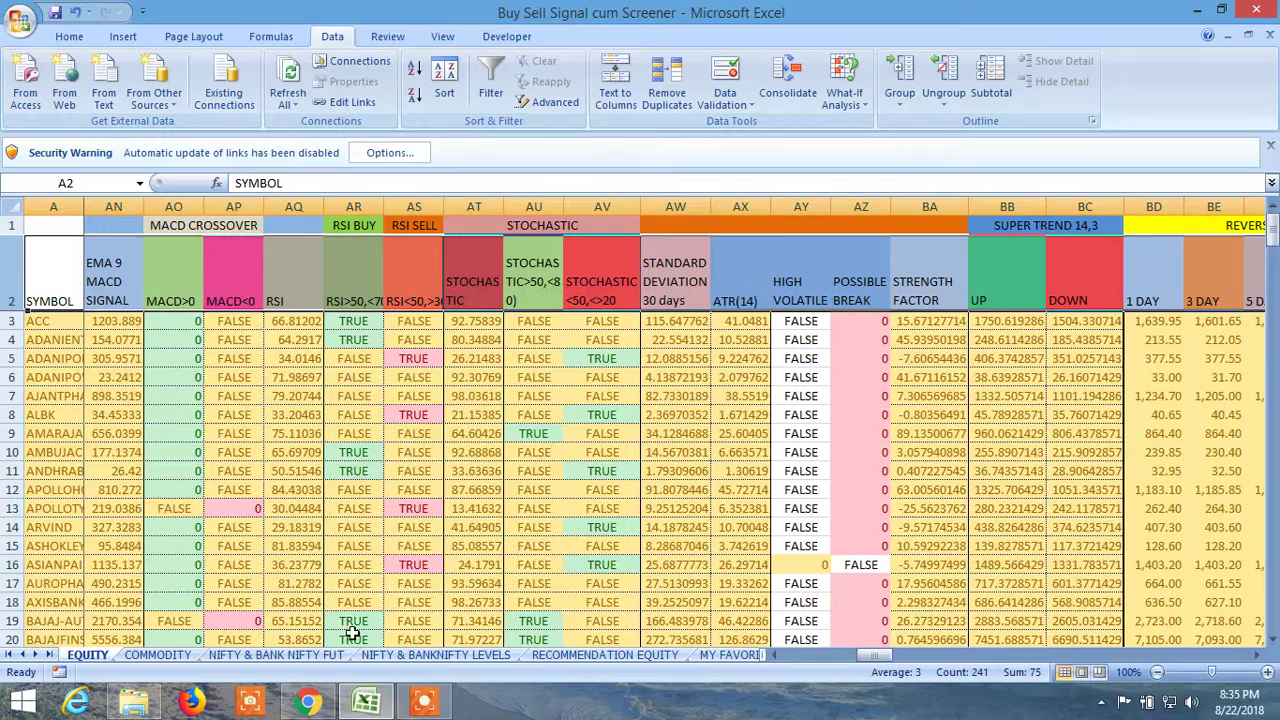
click(308, 700)
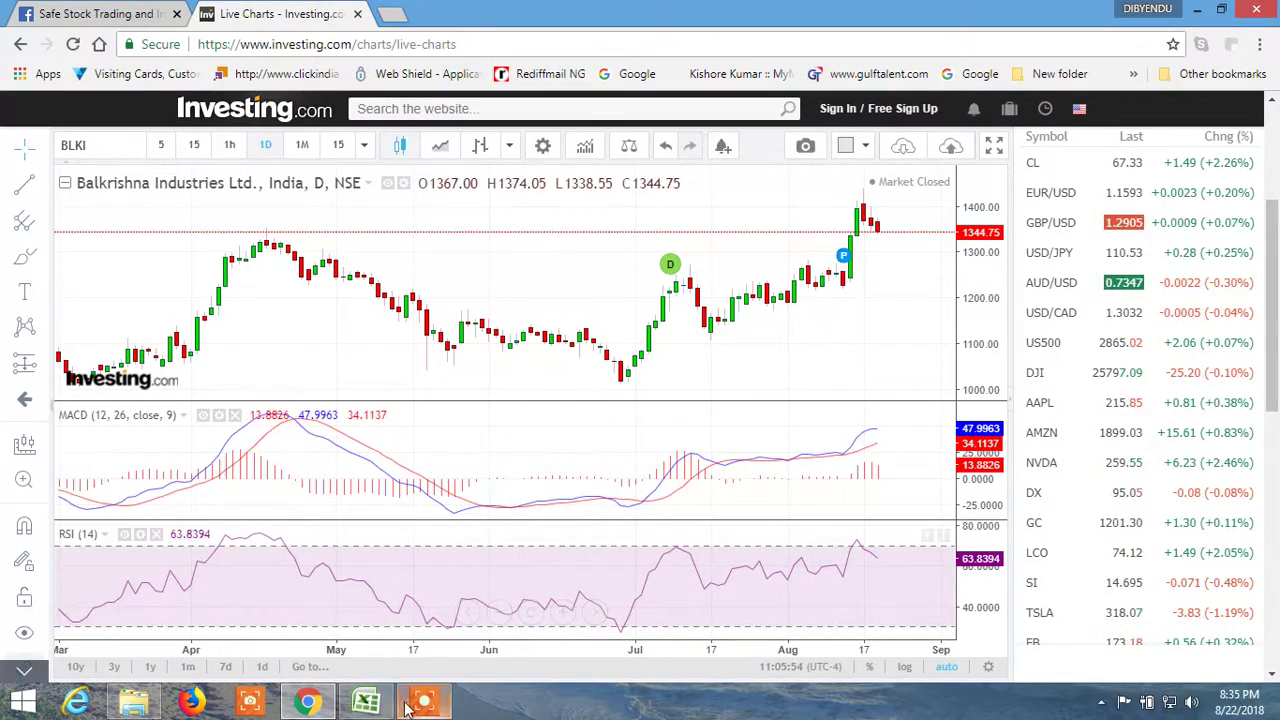
click(366, 702)
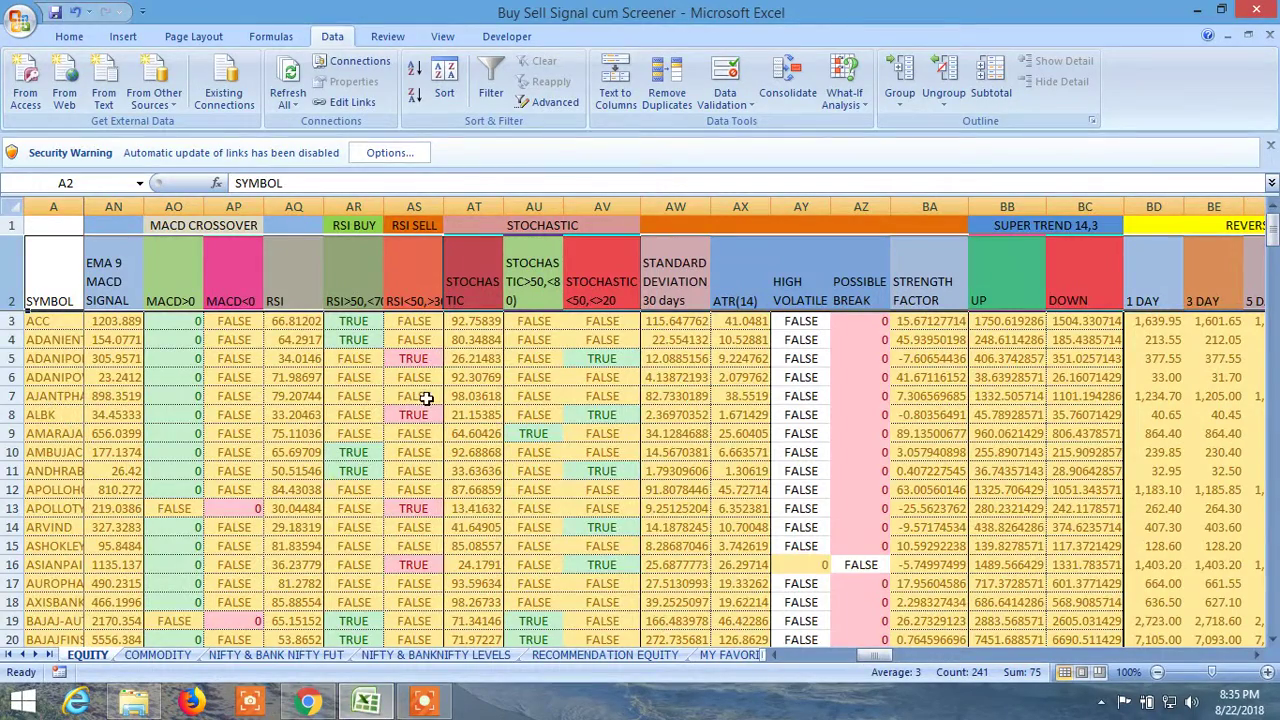
- Turn on filtering for the header row of the EQUITY sheet
scroll(426, 398, down, 20)
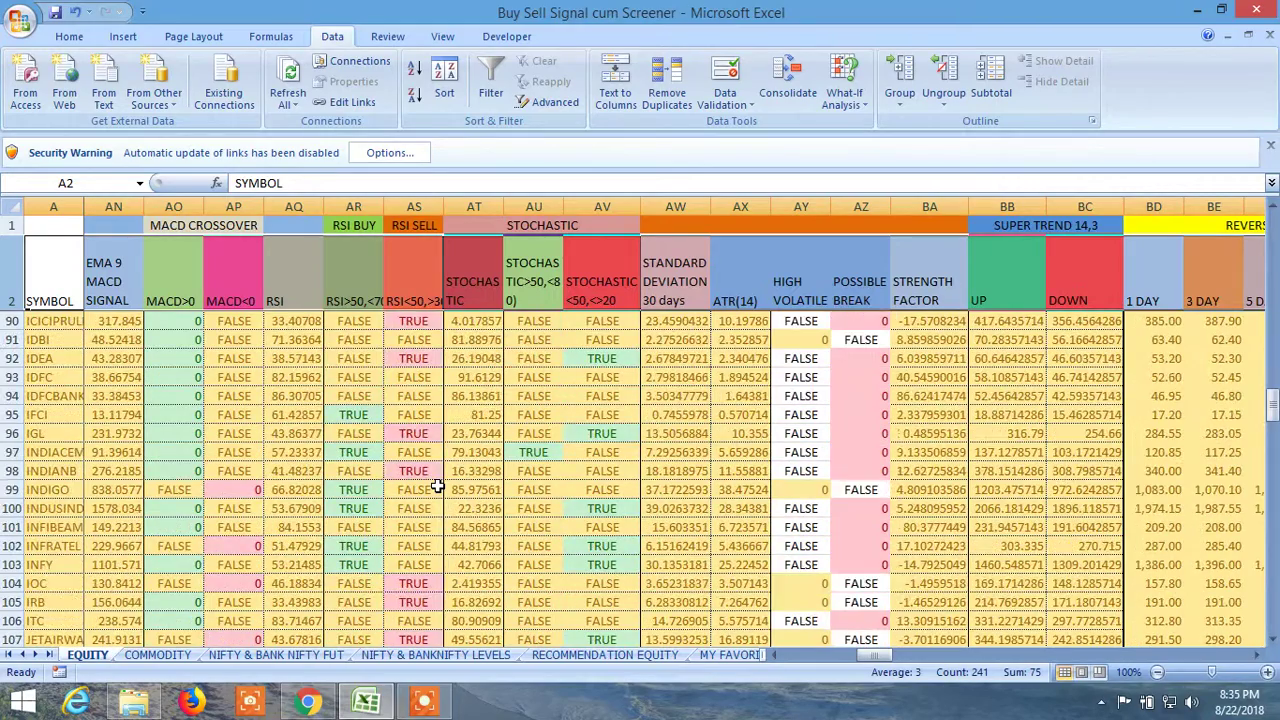
scroll(437, 486, up, 7)
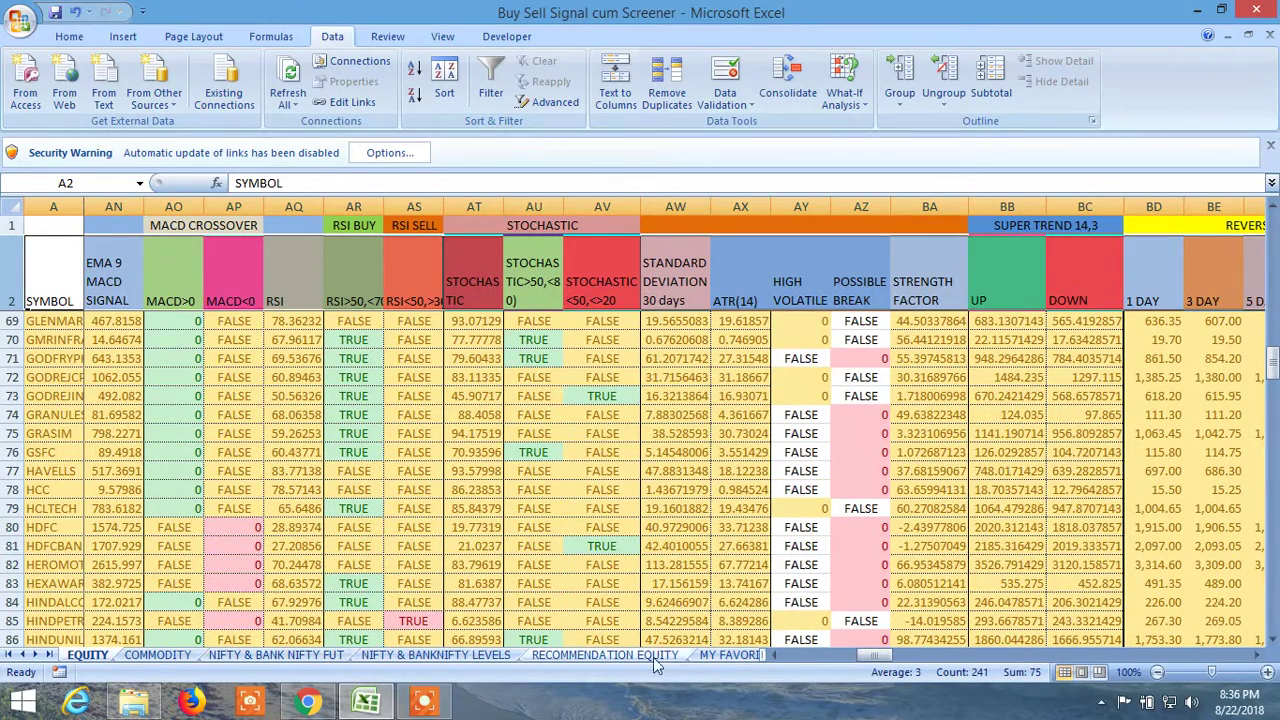
scroll(606, 482, up, 20)
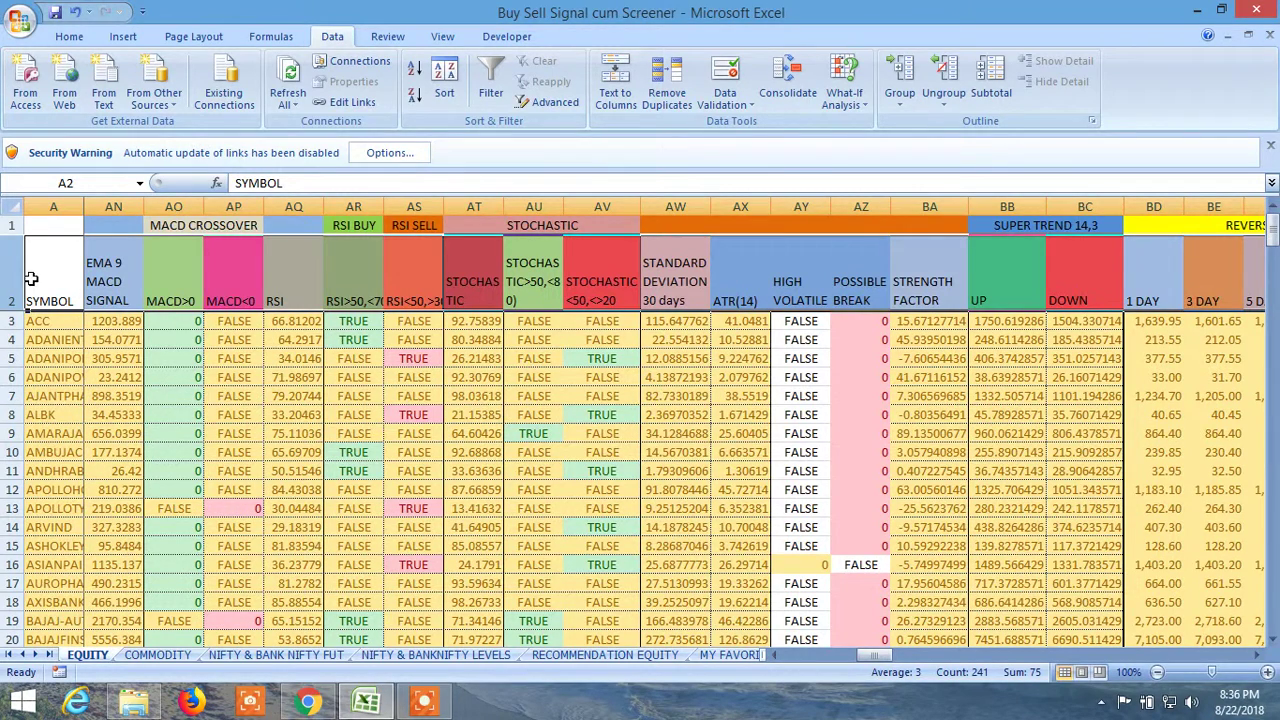
click(490, 85)
- Examine the 30-day standard deviation and ATR(14) values of the first few stocks in the sheet
drag(1228, 656, 879, 657)
click(553, 321)
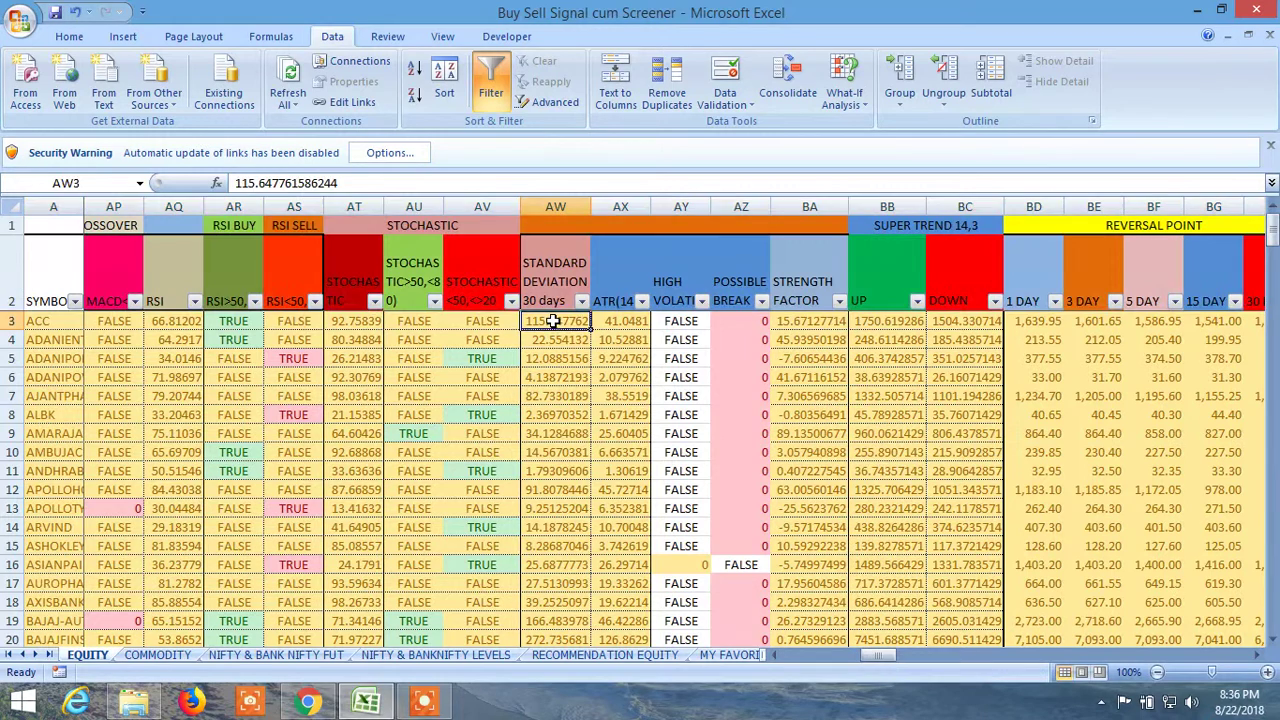
click(630, 321)
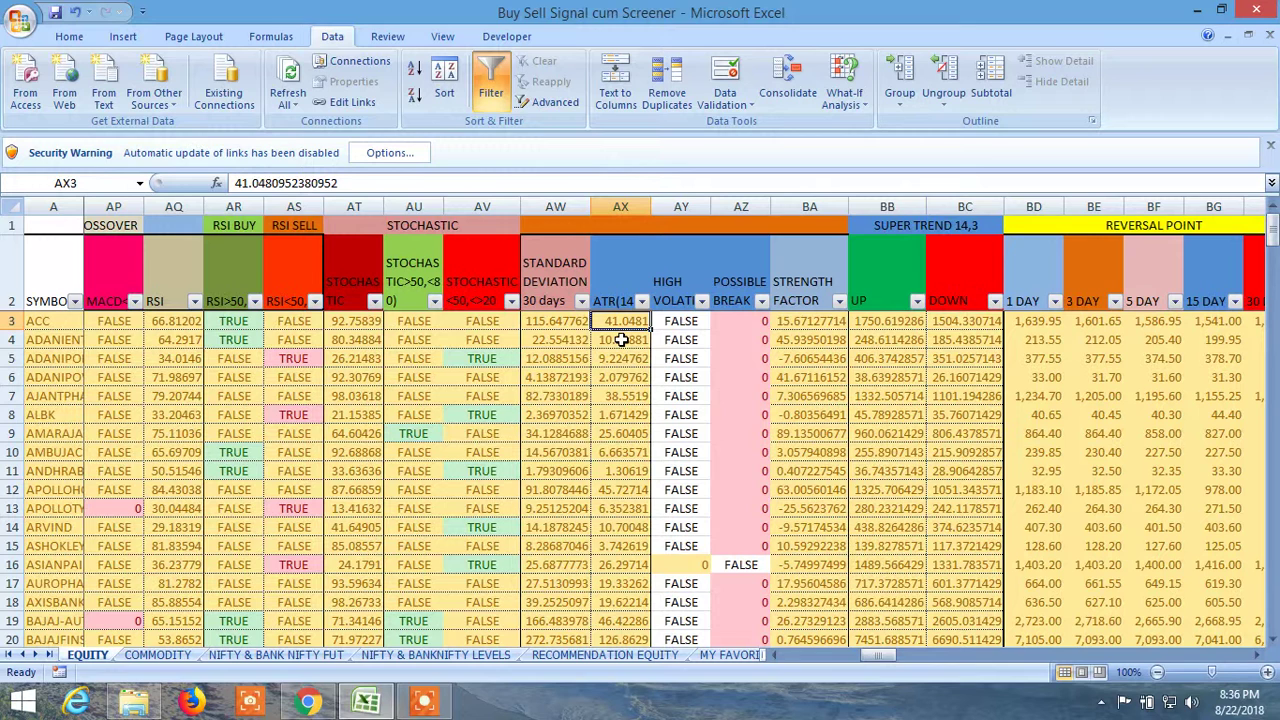
click(622, 340)
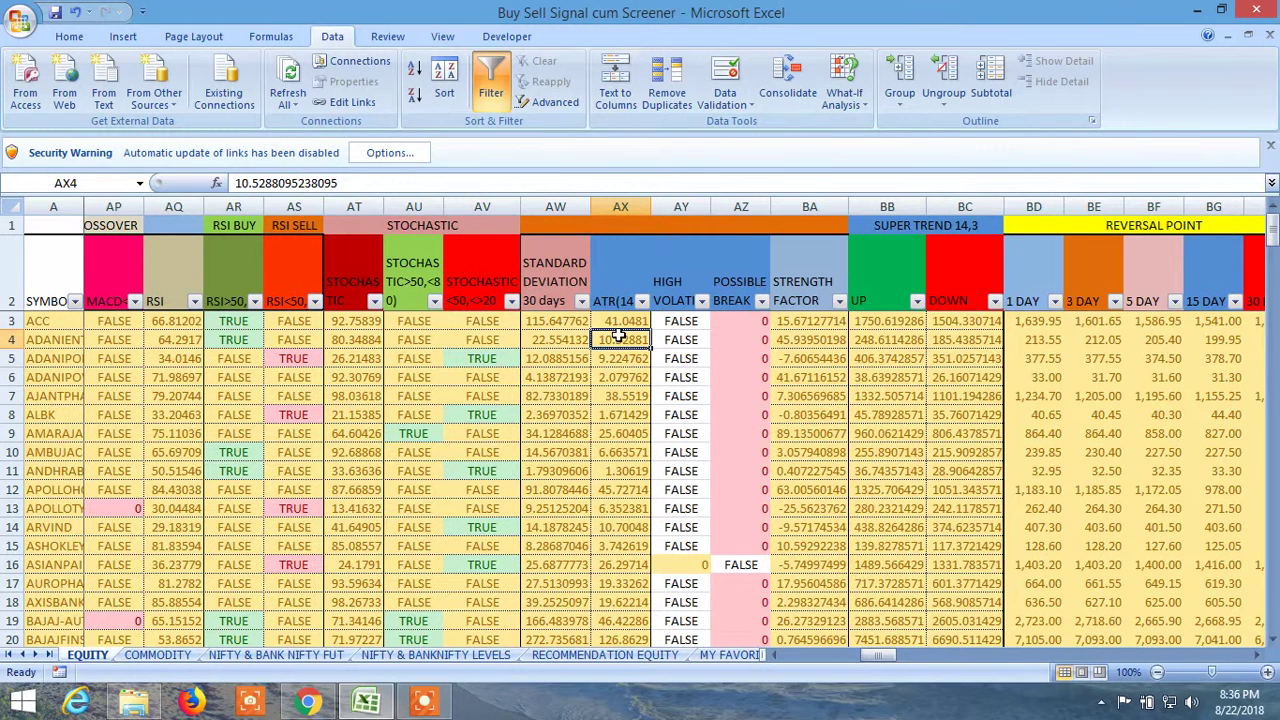
double_click(567, 343)
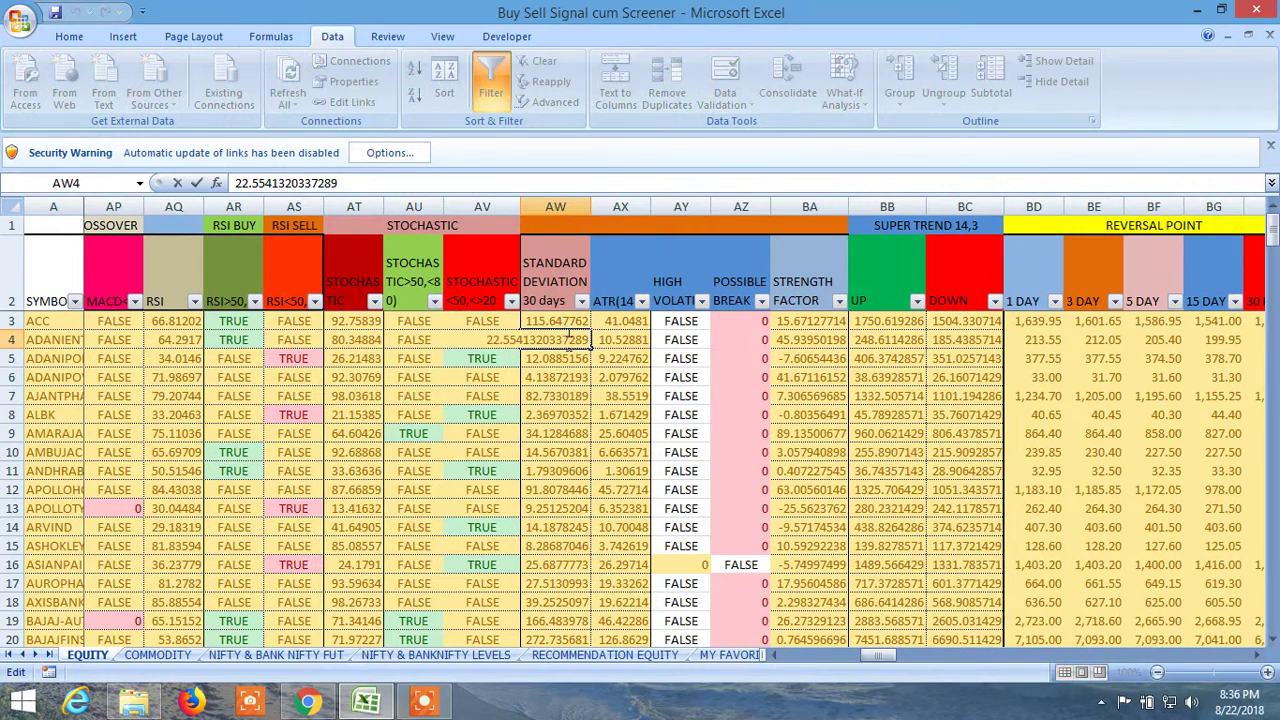
click(608, 398)
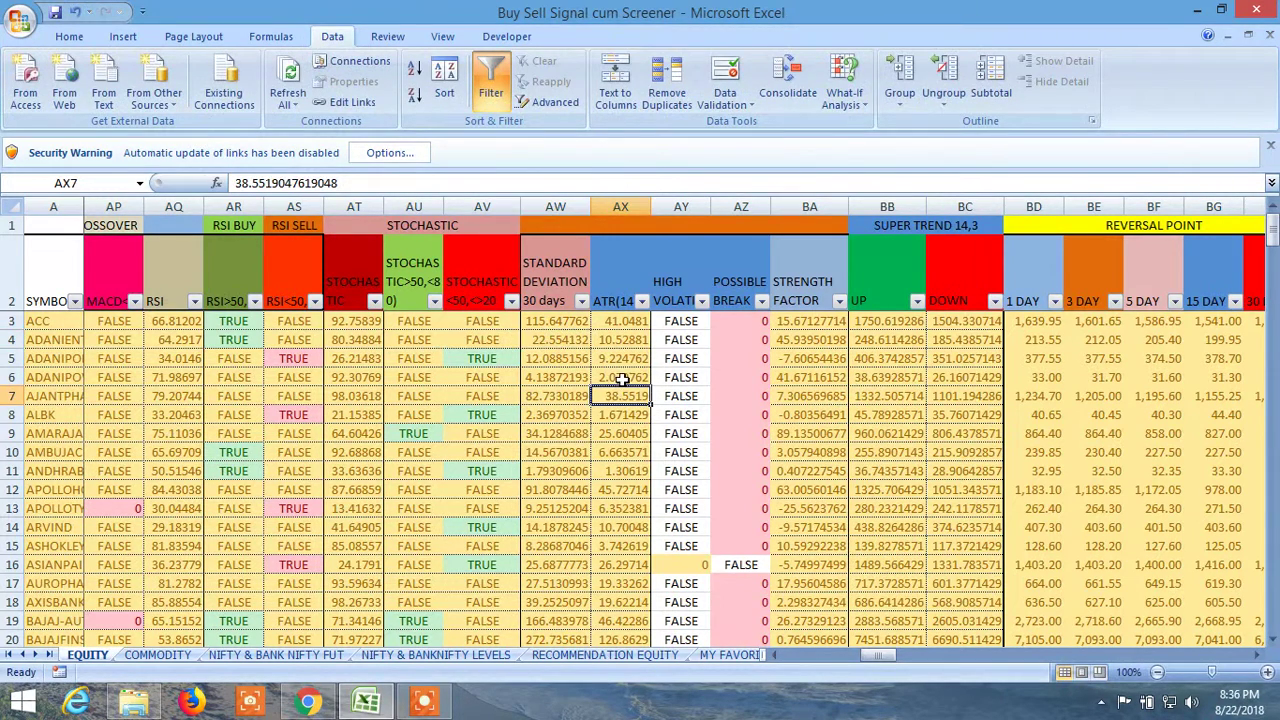
click(620, 341)
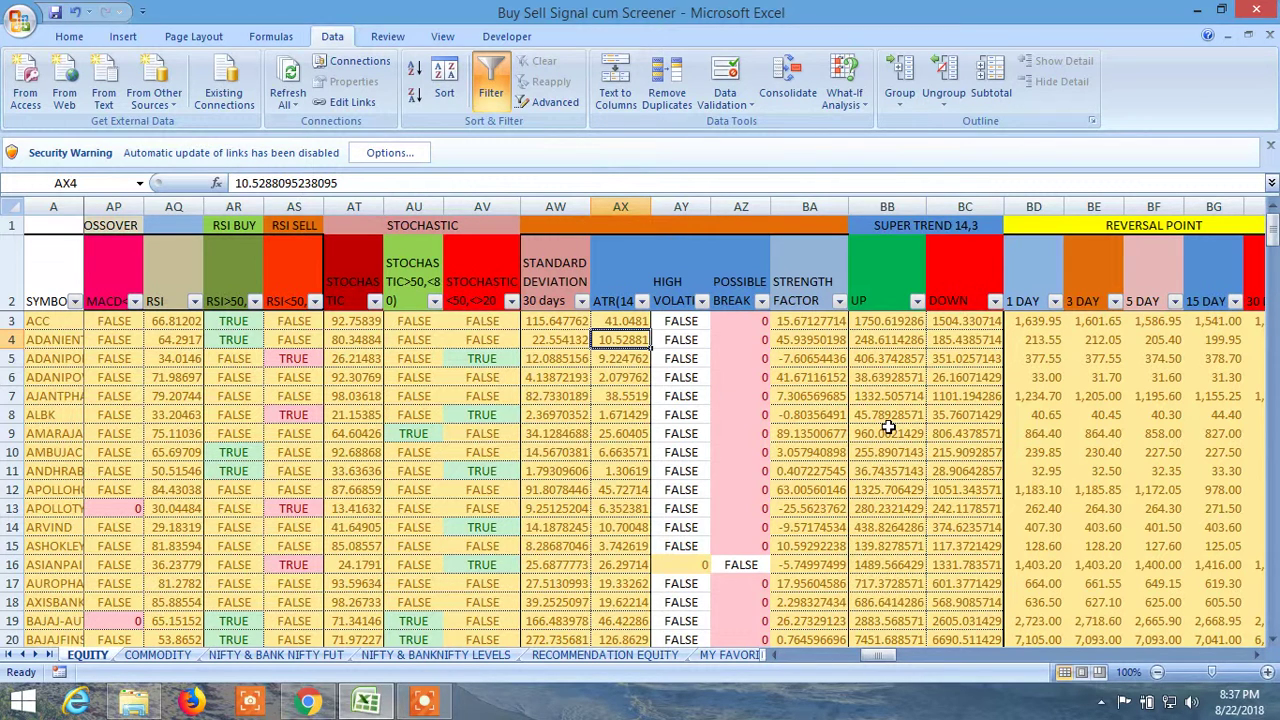
- Filter the POSSIBLE BREAK column to exclude FALSE, keeping only the rows with 0
click(759, 301)
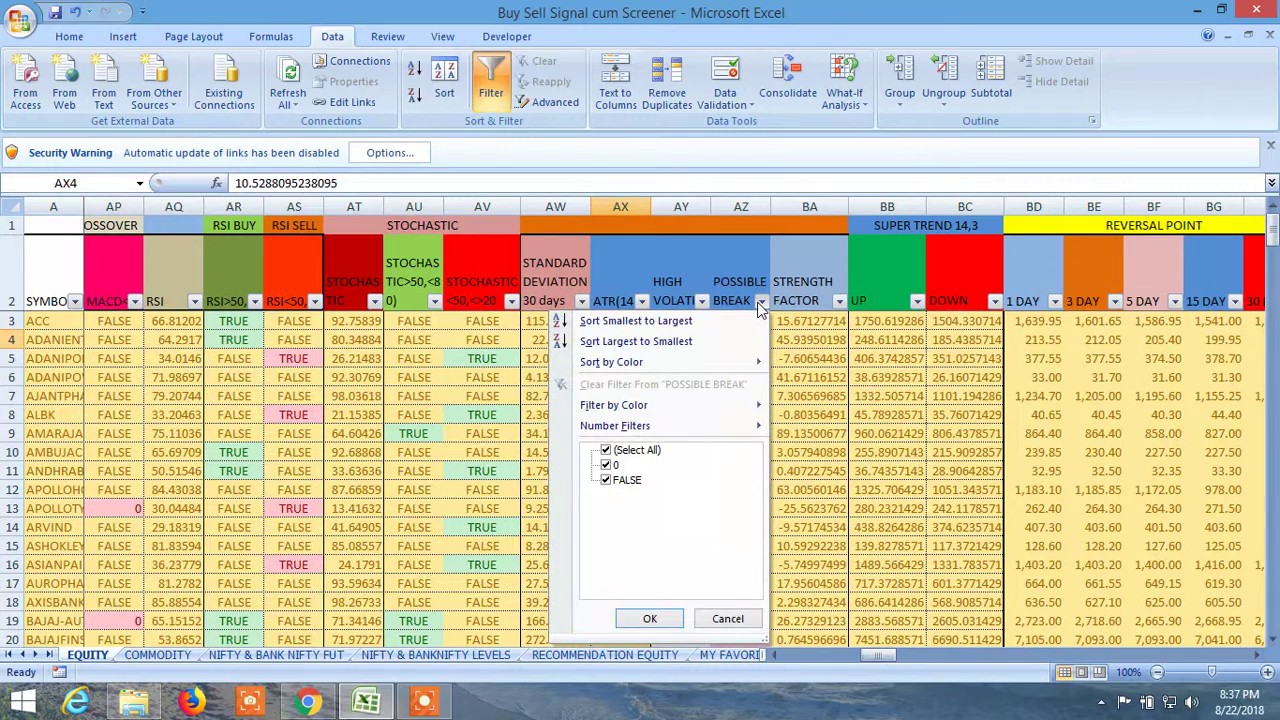
click(606, 481)
click(650, 619)
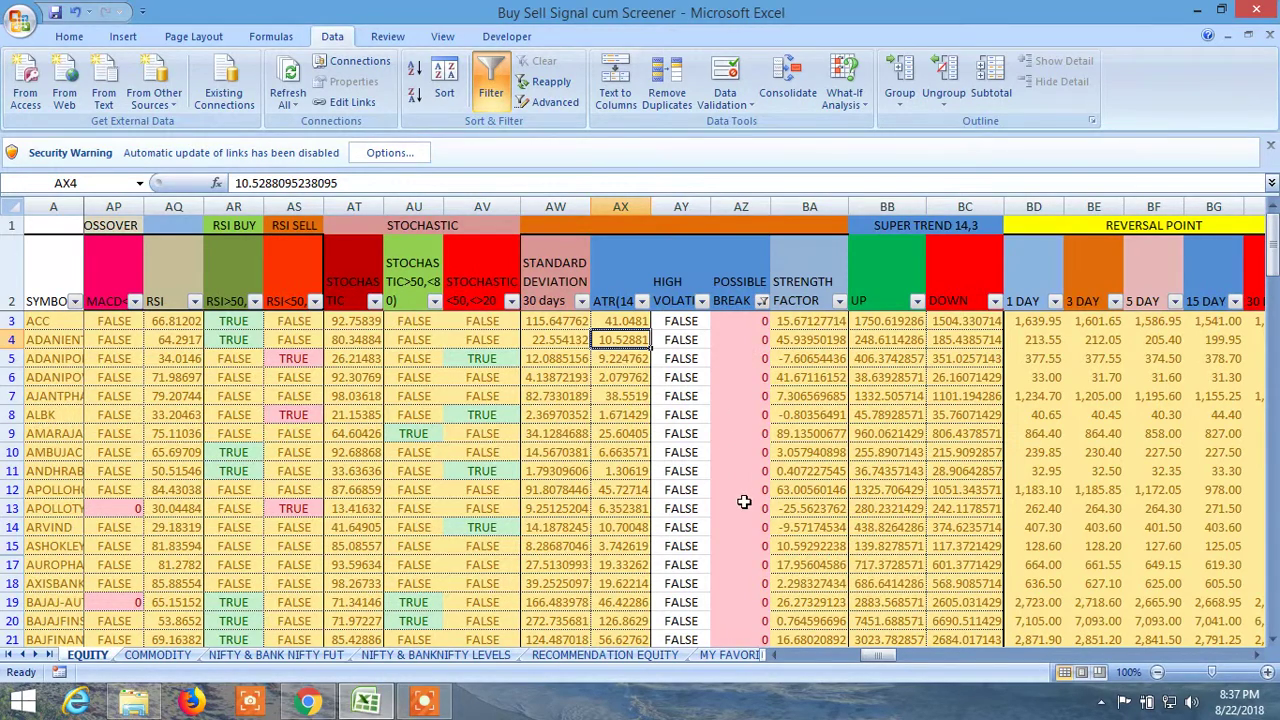
- Review the filtered stock rows and inspect the POSSIBLE BREAK formula for ACC in cell AZ3
scroll(744, 502, down, 6)
scroll(744, 502, up, 6)
click(745, 321)
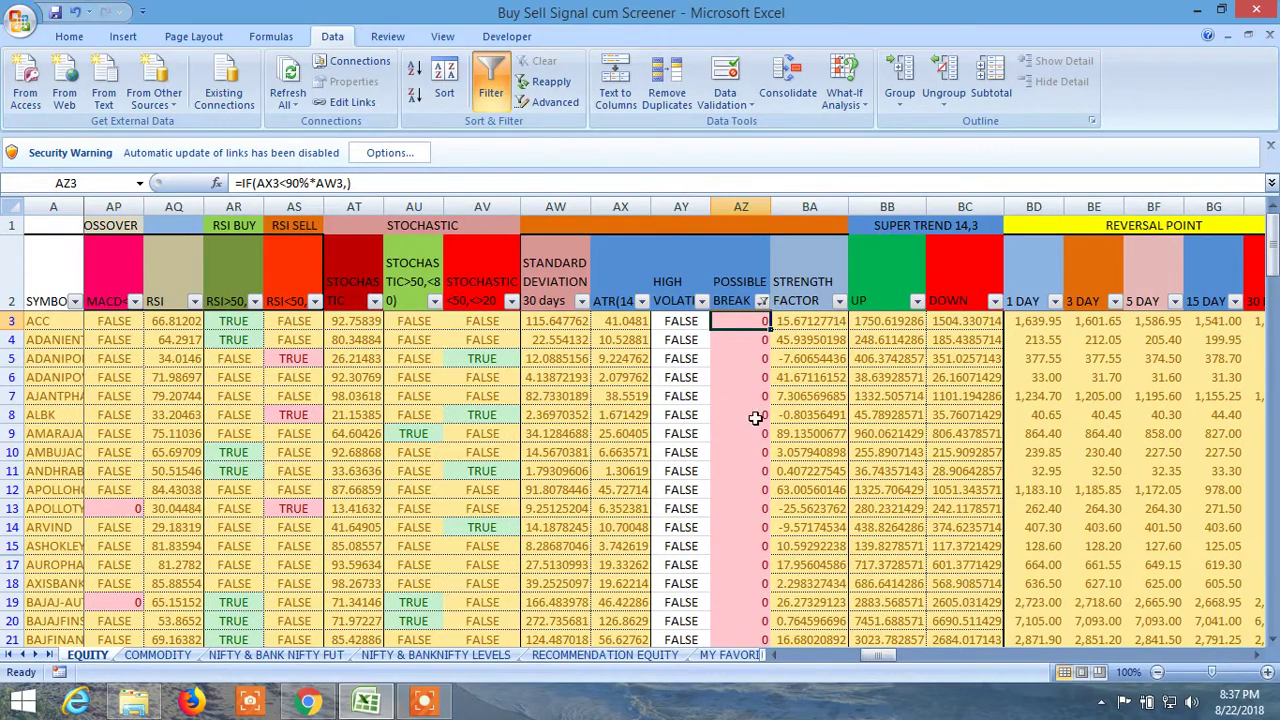
scroll(710, 455, down, 6)
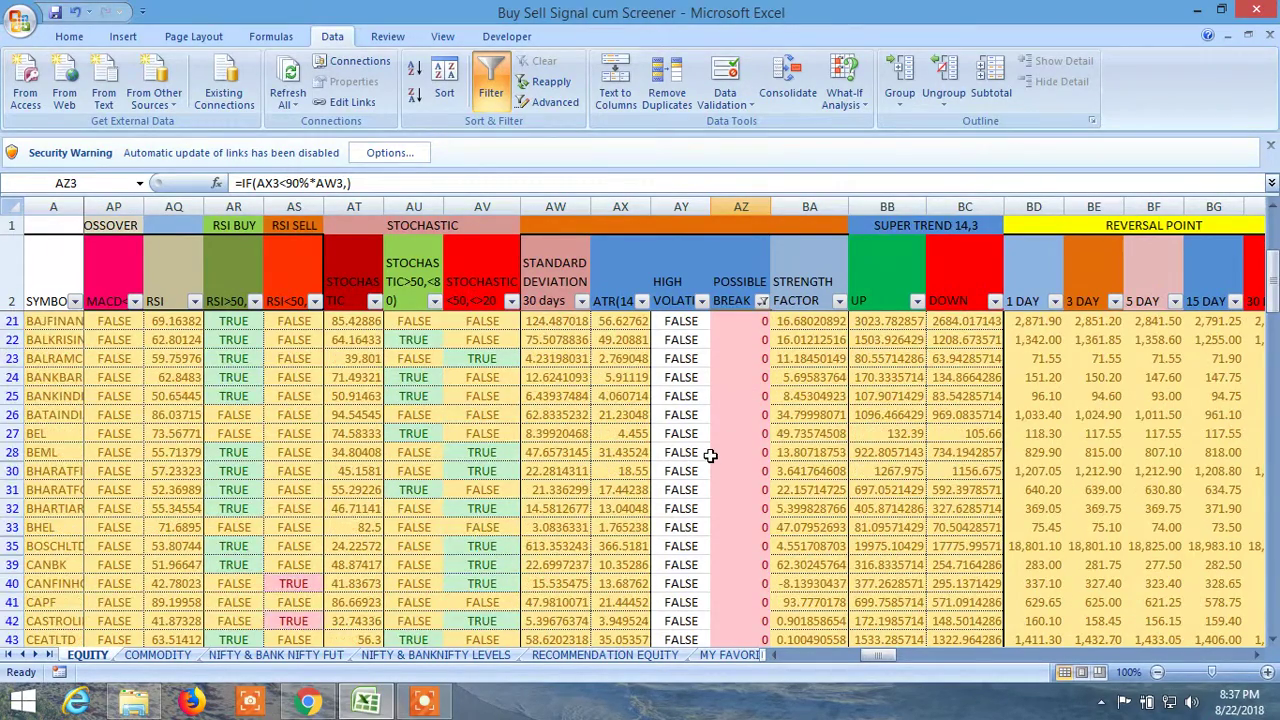
scroll(710, 455, up, 6)
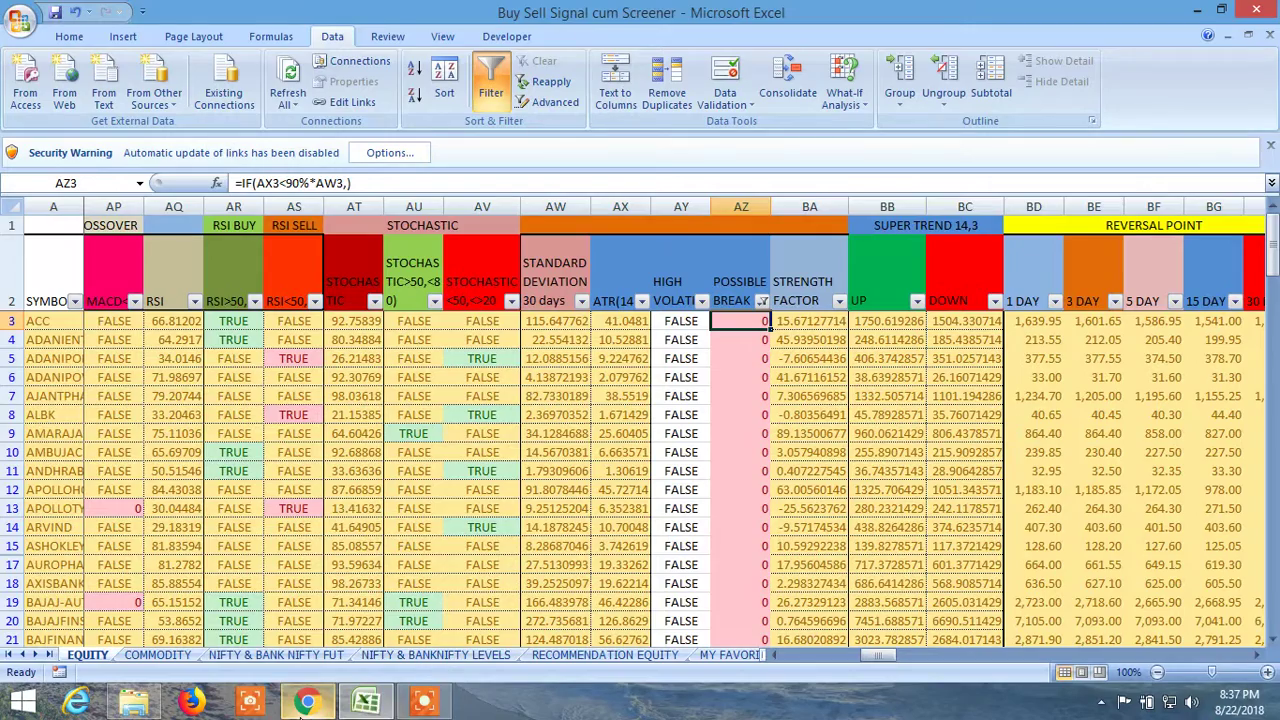
- Switch to the Investing.com live chart in Chrome and load the ACC Ltd stock listed on the NSE
mouse_move(307, 702)
mouse_move(331, 648)
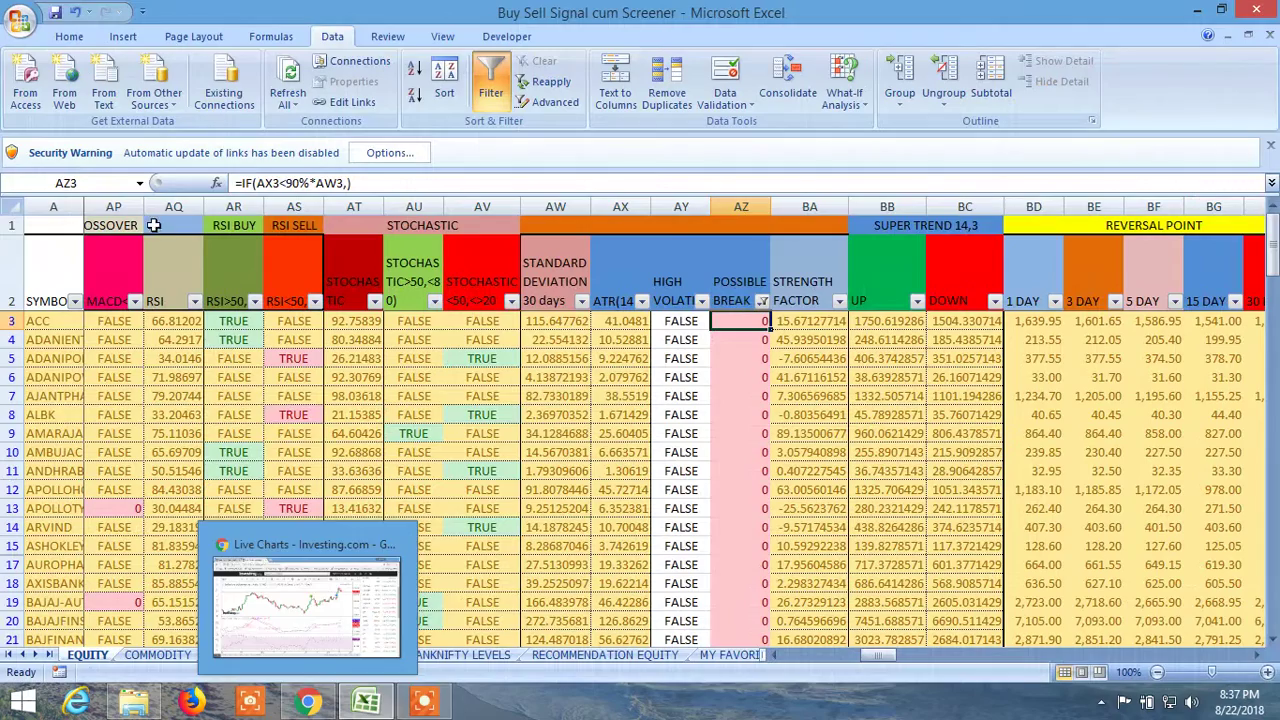
click(326, 702)
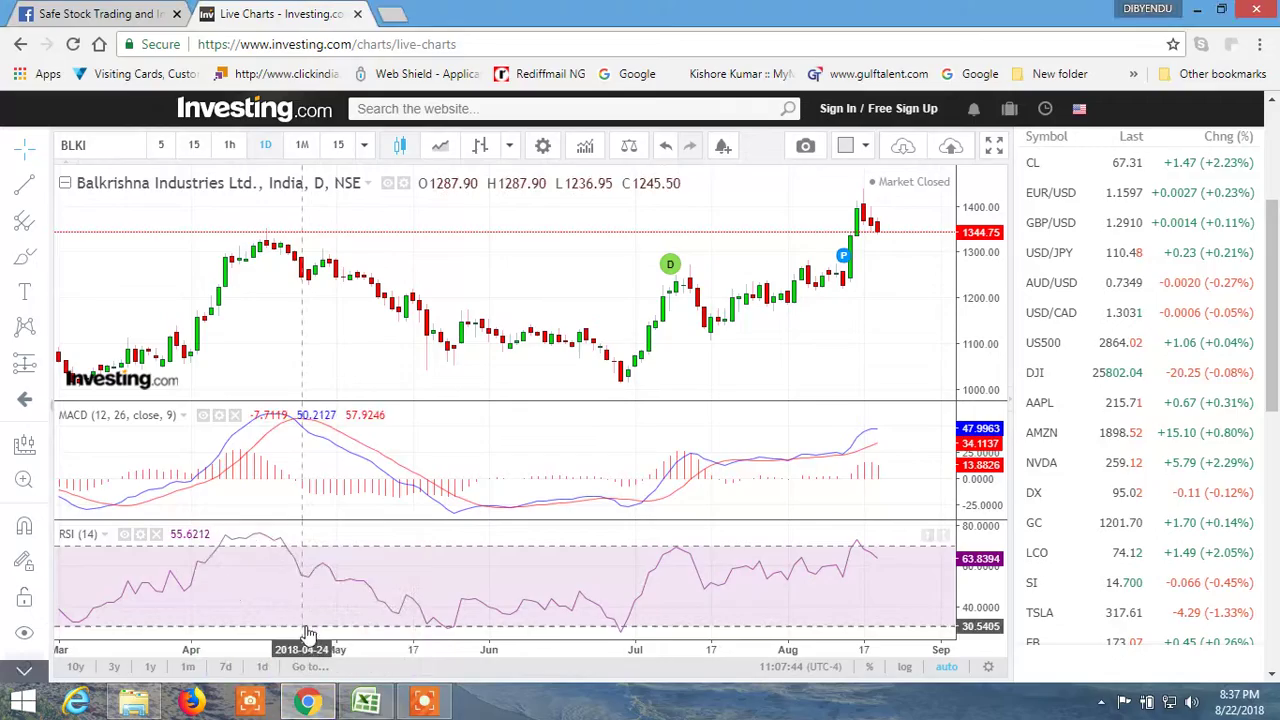
click(104, 147)
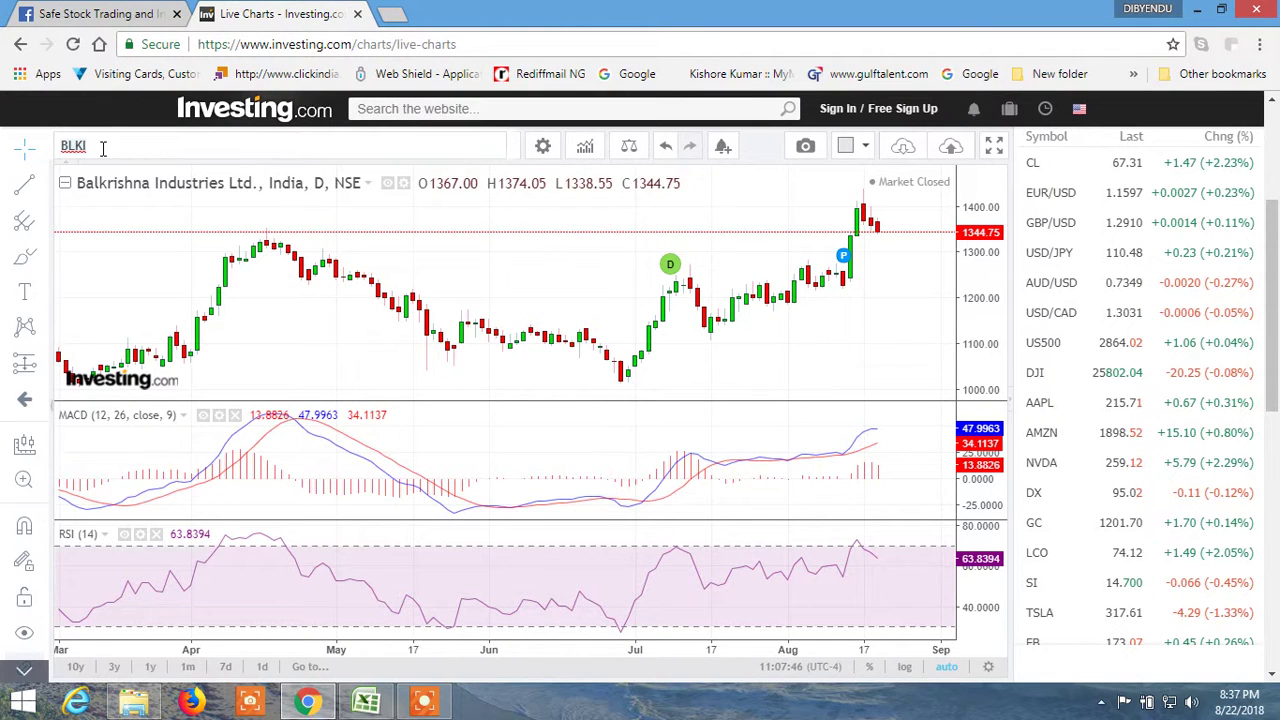
text(ACC)
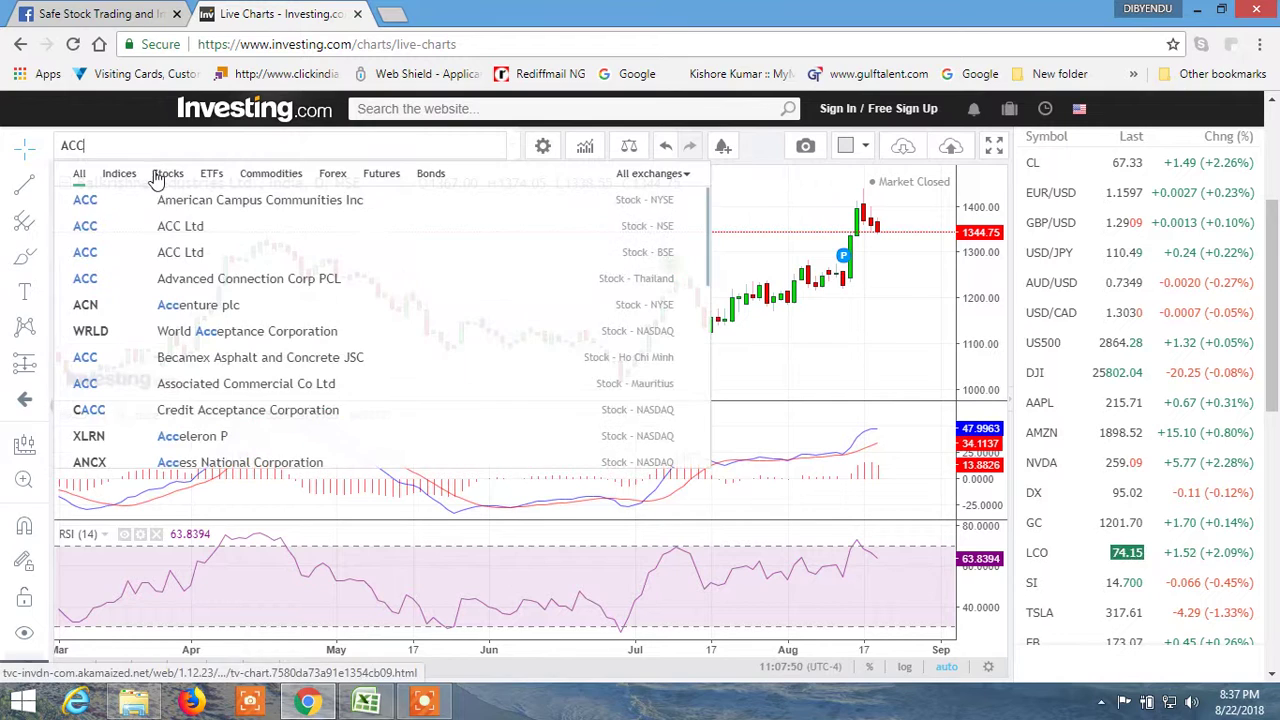
click(203, 229)
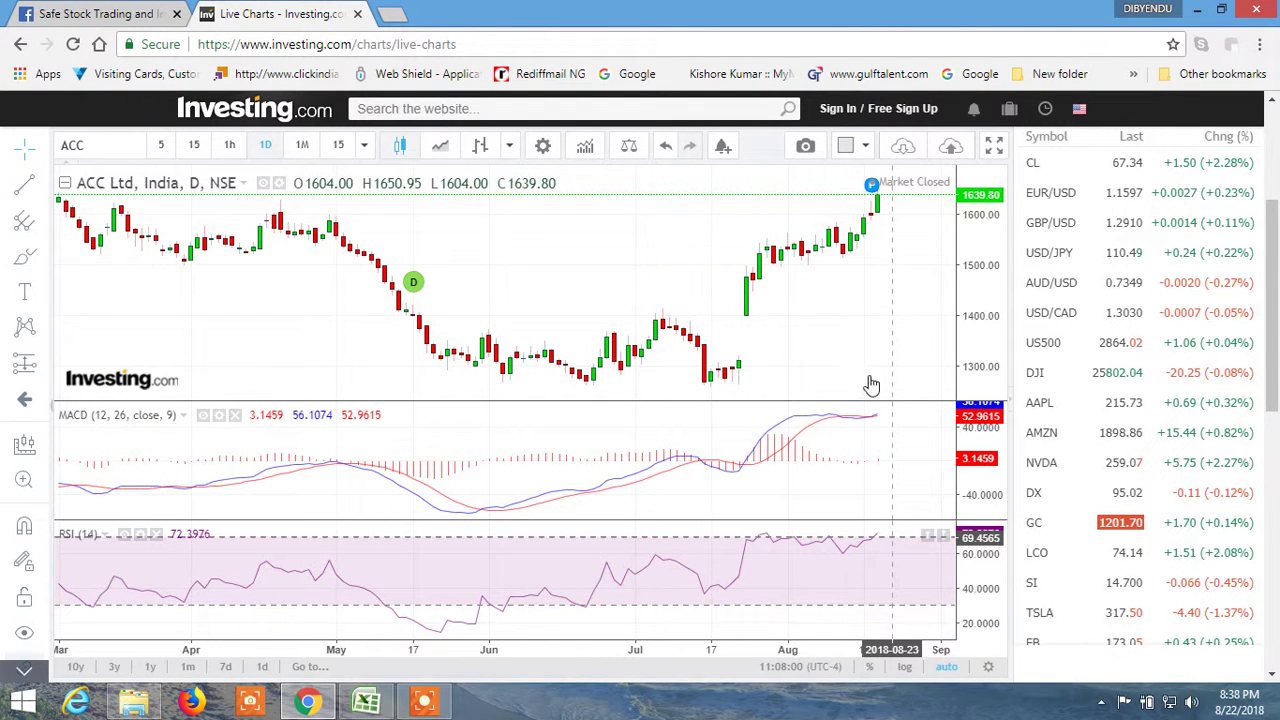
- Add the Average True Range indicator to the ACC chart, keeping only one ATR pane
click(588, 145)
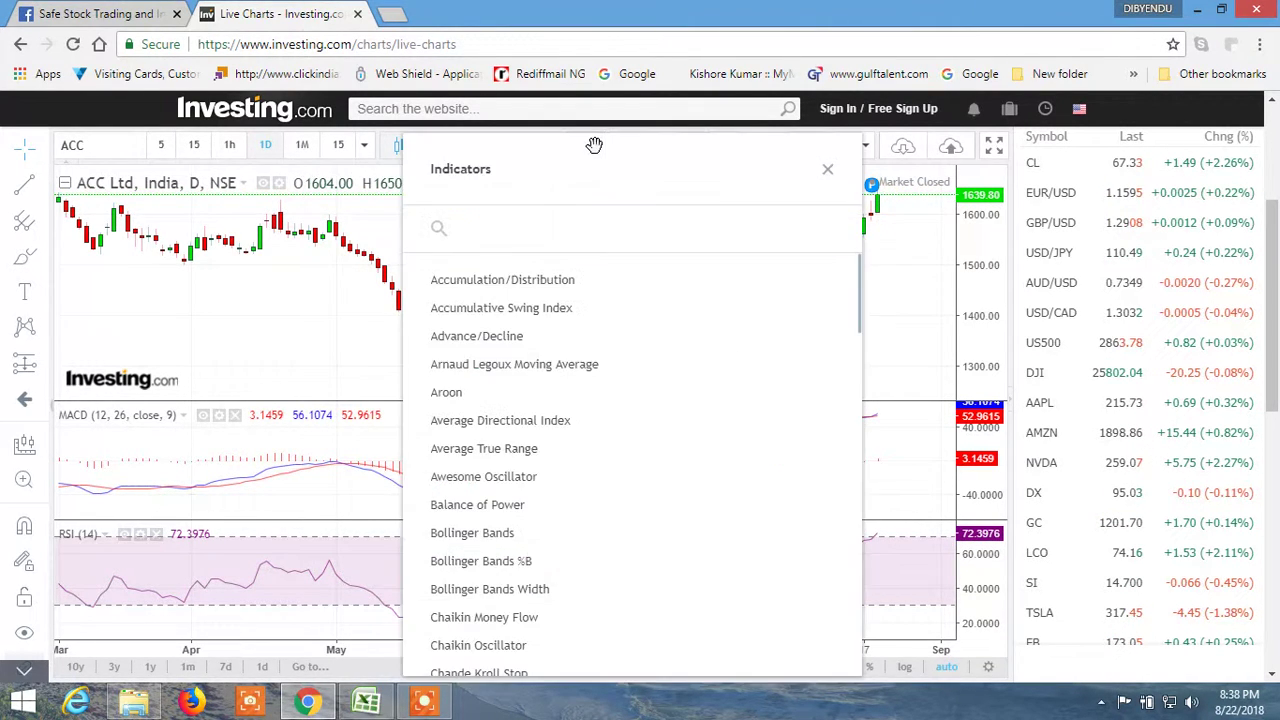
double_click(530, 458)
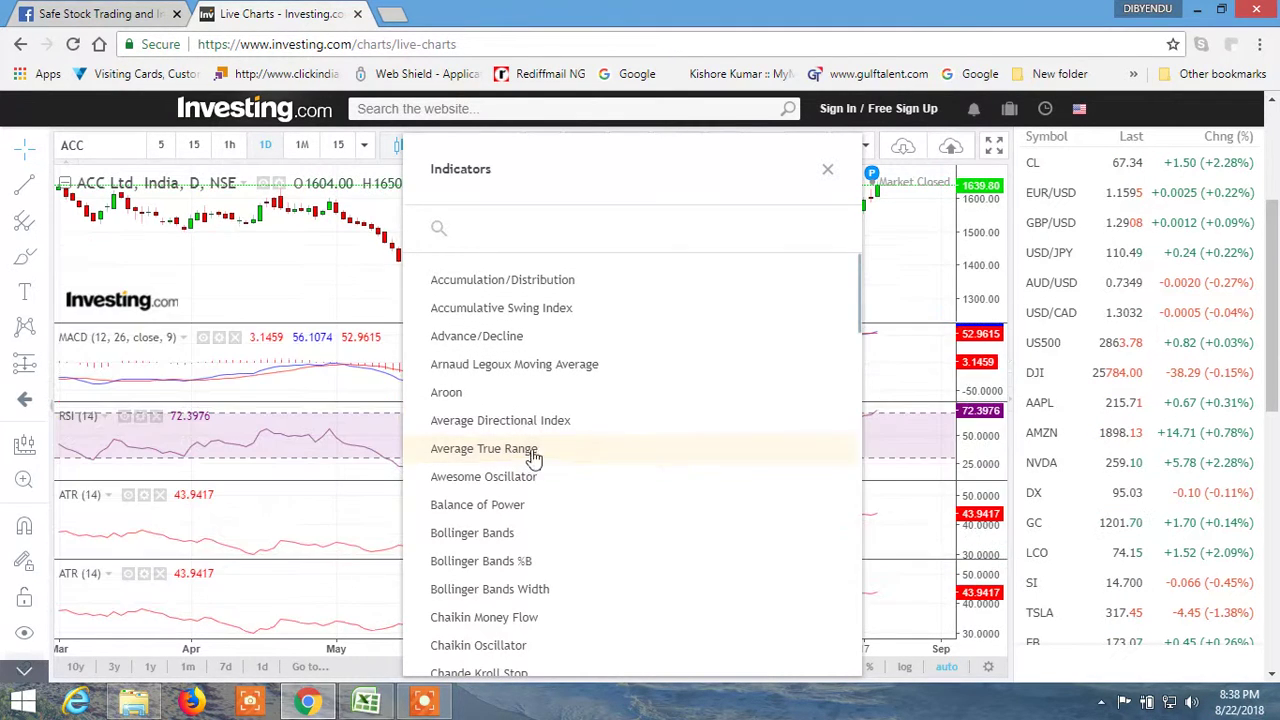
click(828, 171)
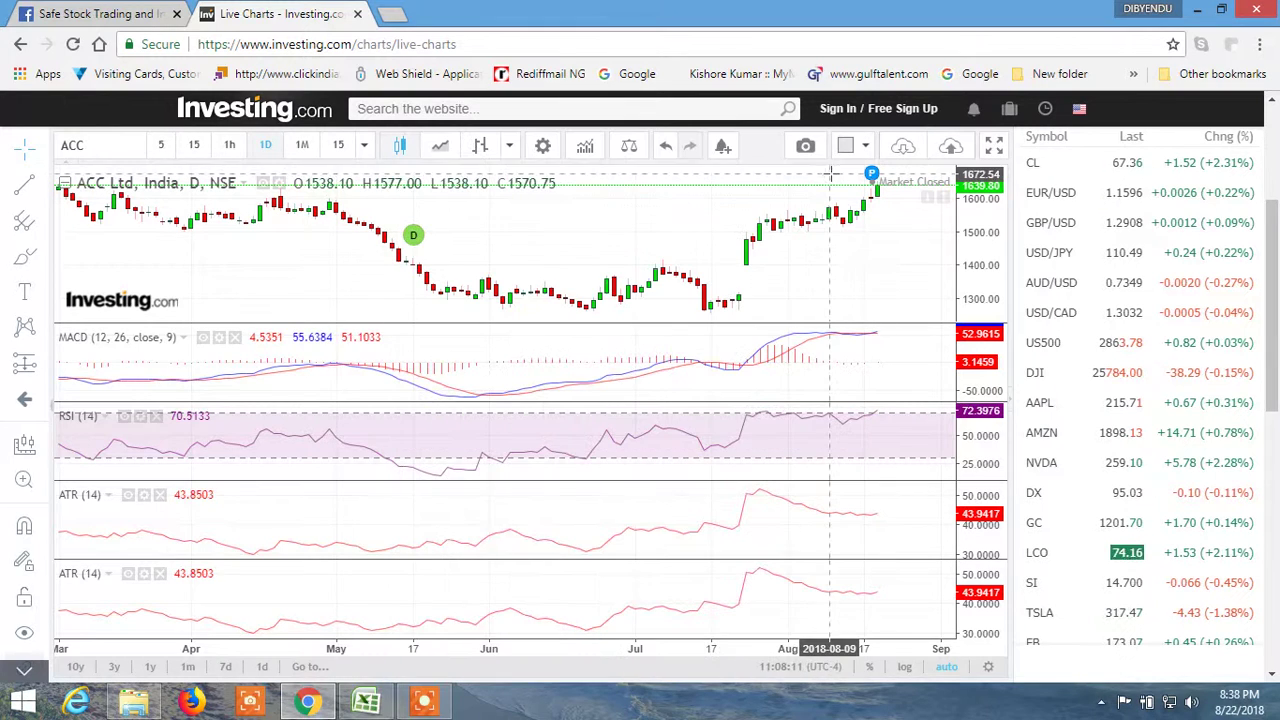
click(161, 495)
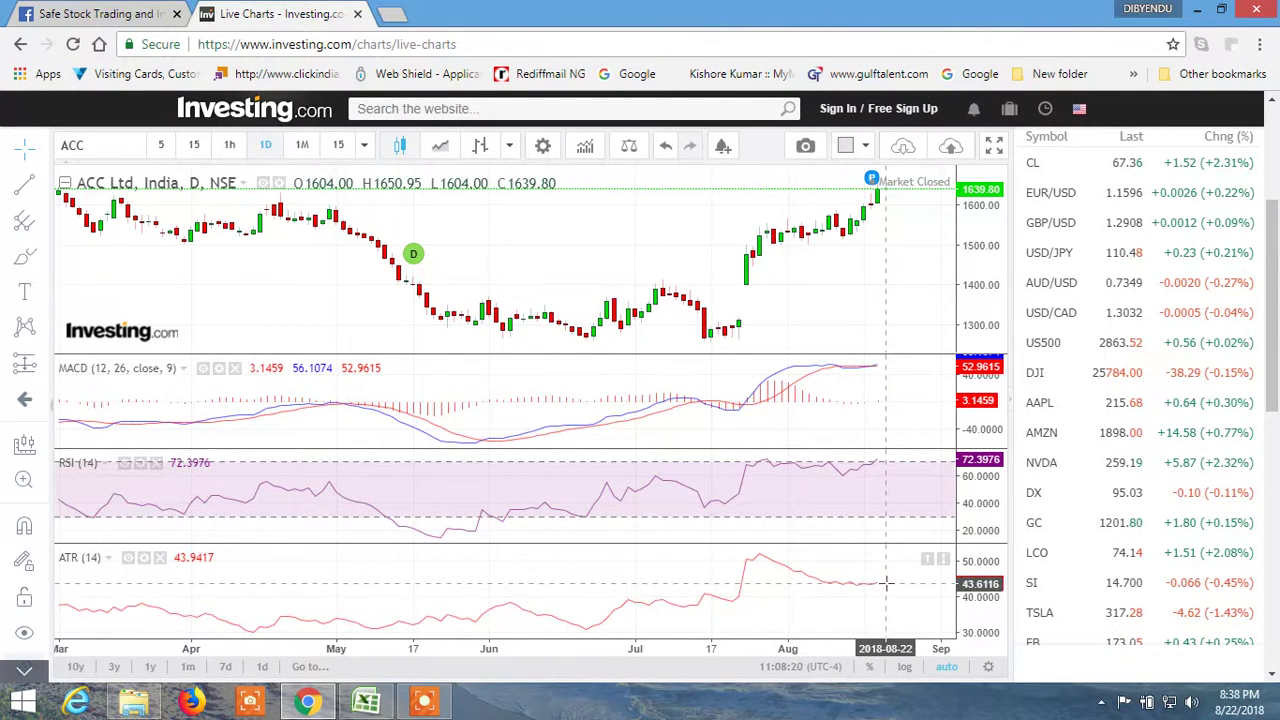
- Switch to the Excel screener and compare ACC's ATR(14) value in cell AX3 with the chart's ATR
click(390, 708)
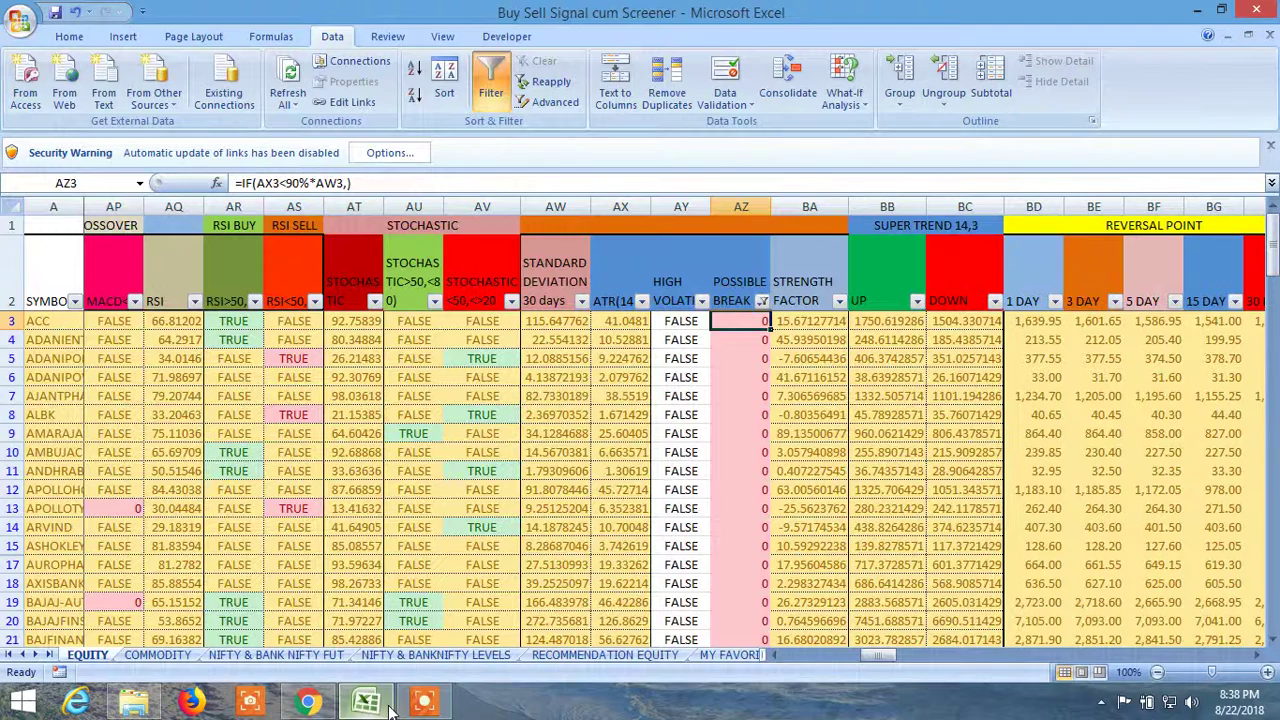
click(625, 326)
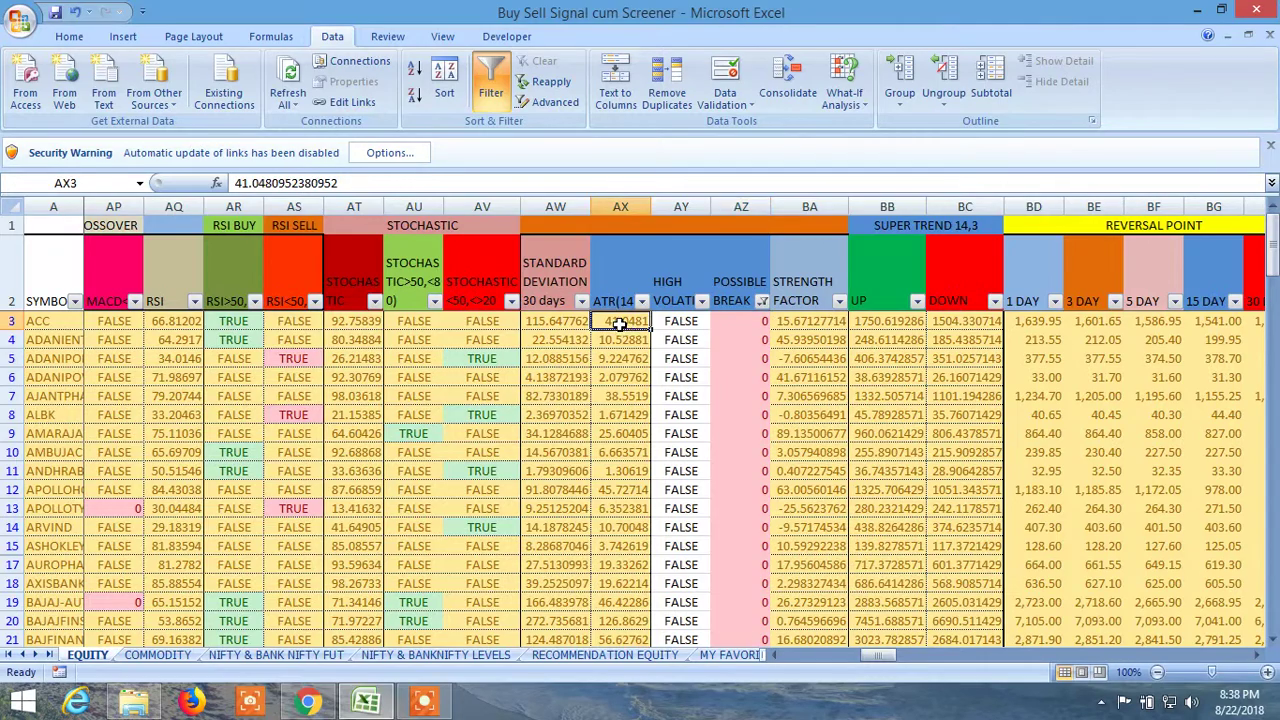
click(300, 705)
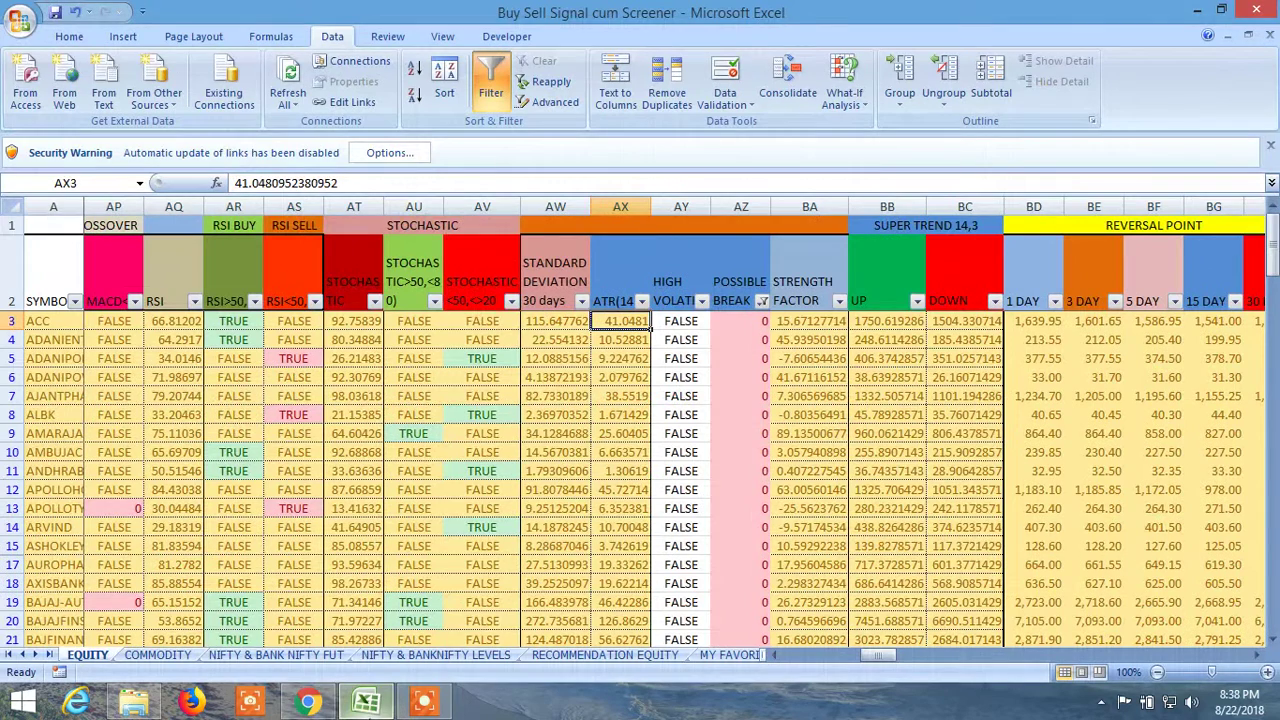
click(366, 705)
- Compare ACC's RSI value in cell AQ3 of the screener with the RSI on the Chrome live chart
double_click(178, 321)
click(246, 401)
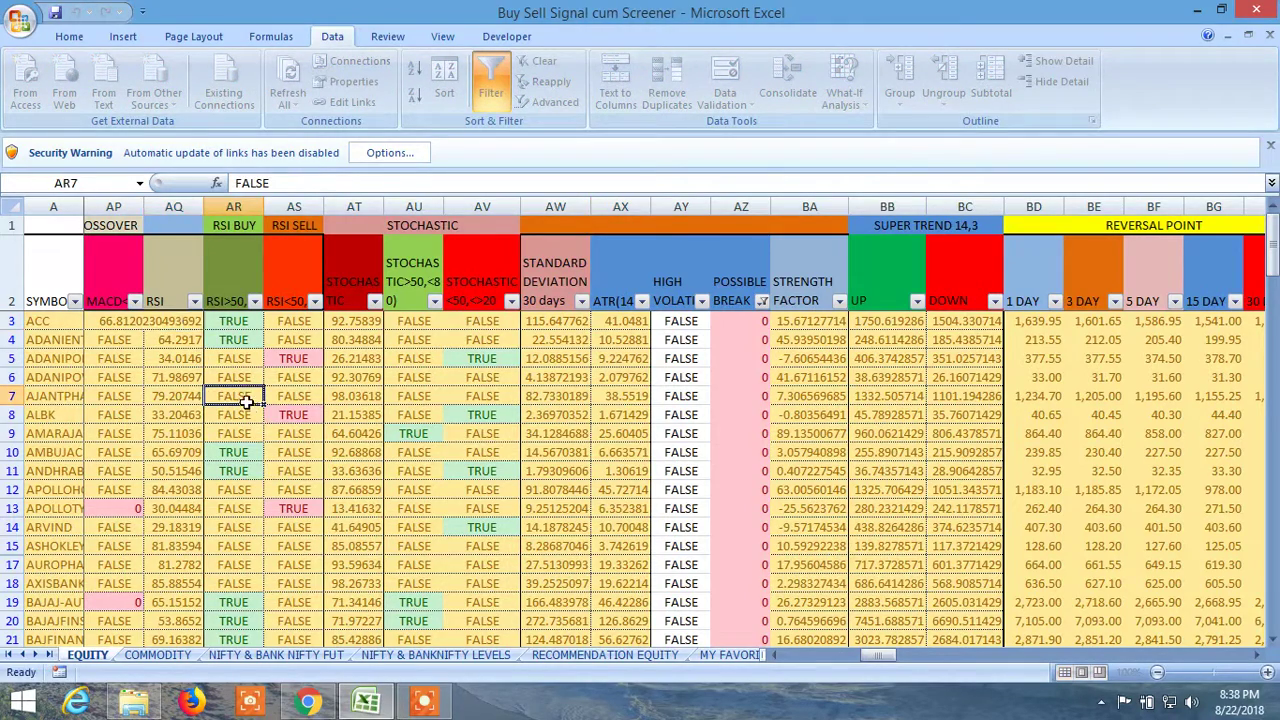
mouse_move(307, 703)
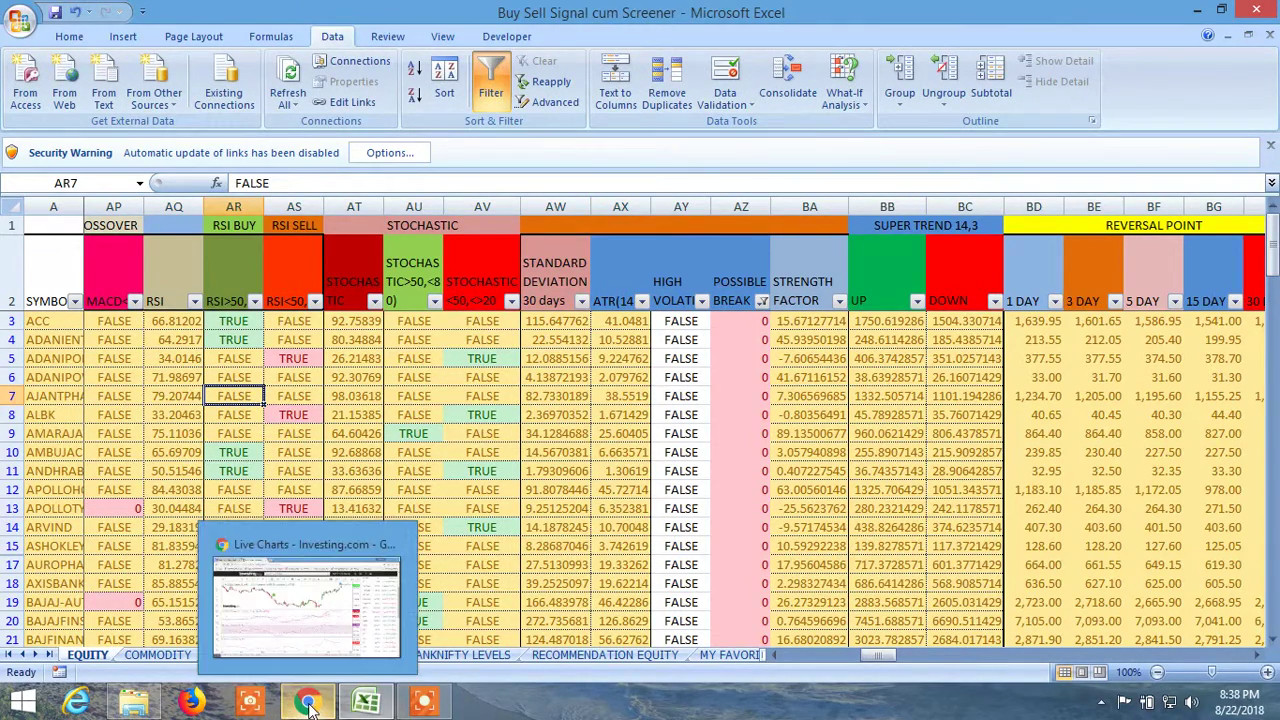
click(296, 587)
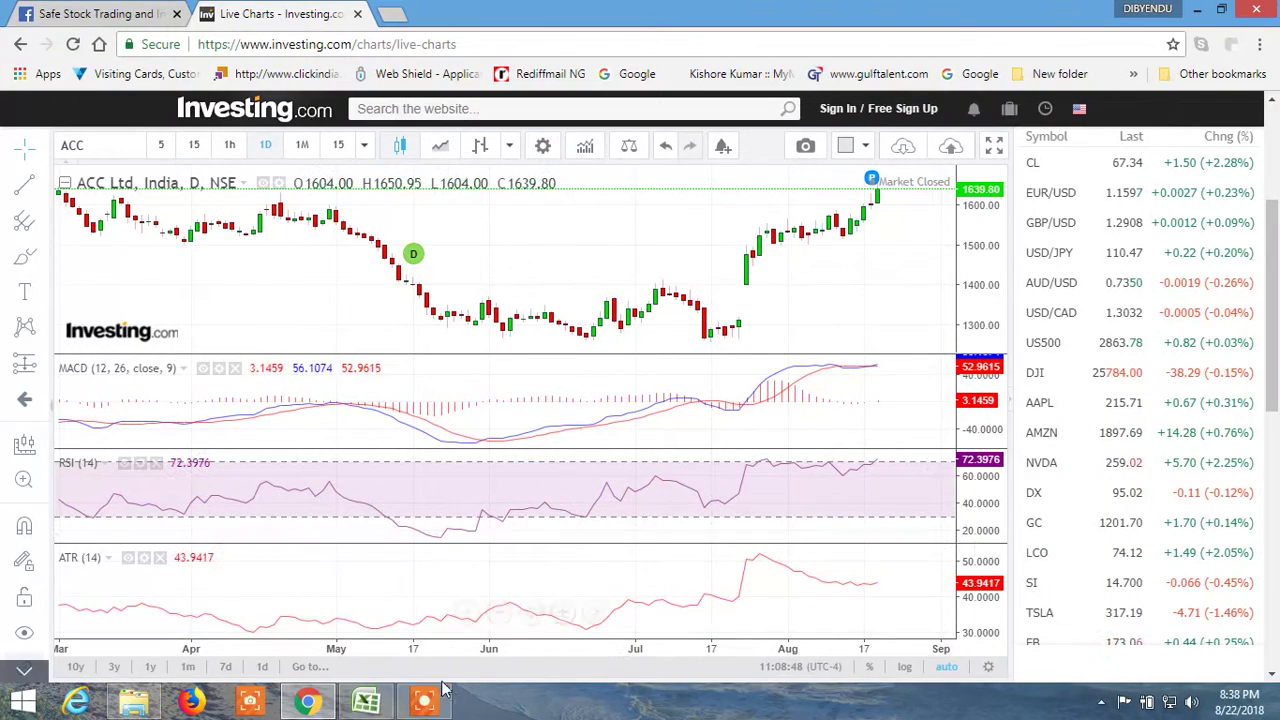
click(366, 702)
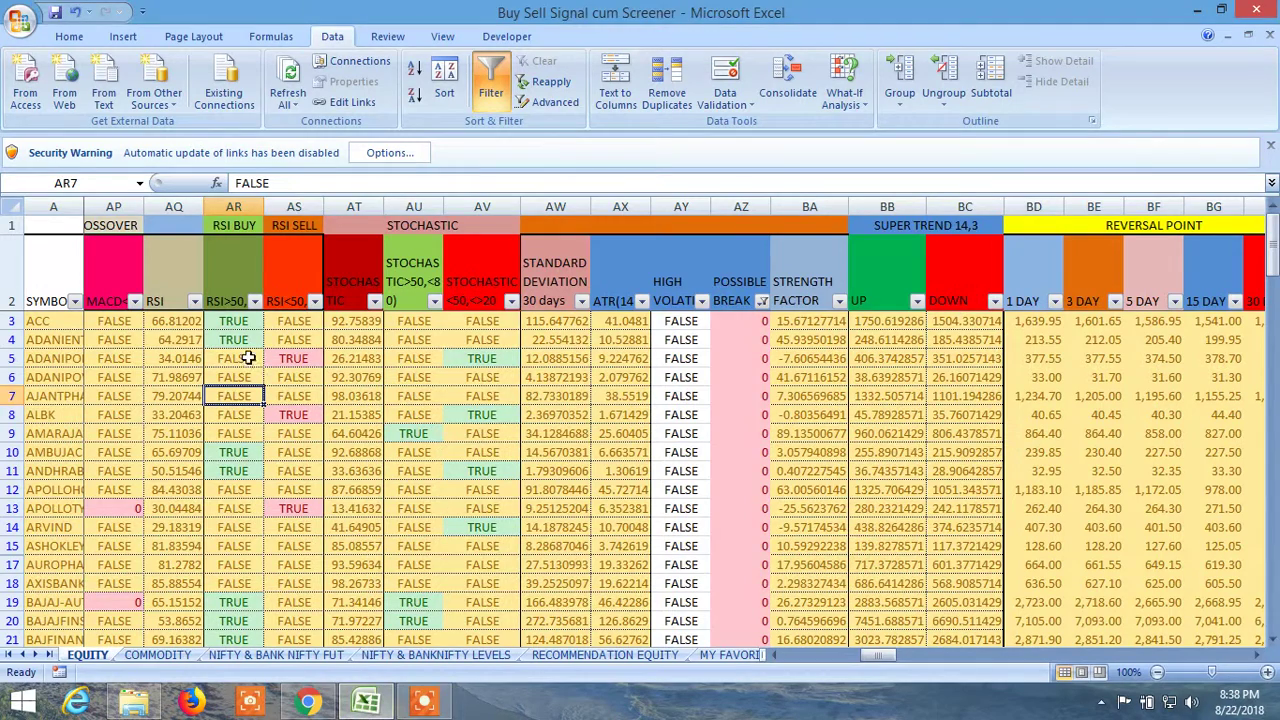
click(170, 322)
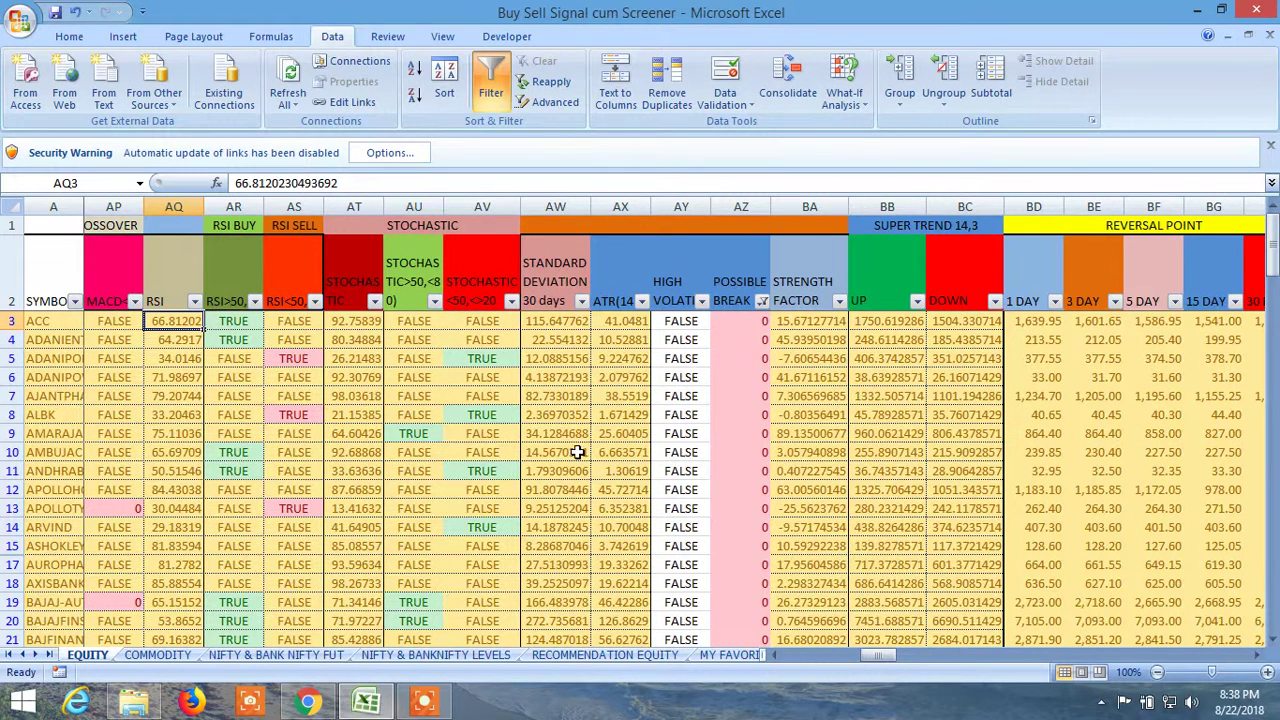
- Filter the MACD>0 column to exclude FALSE, keeping only the rows with 0
drag(877, 655, 867, 655)
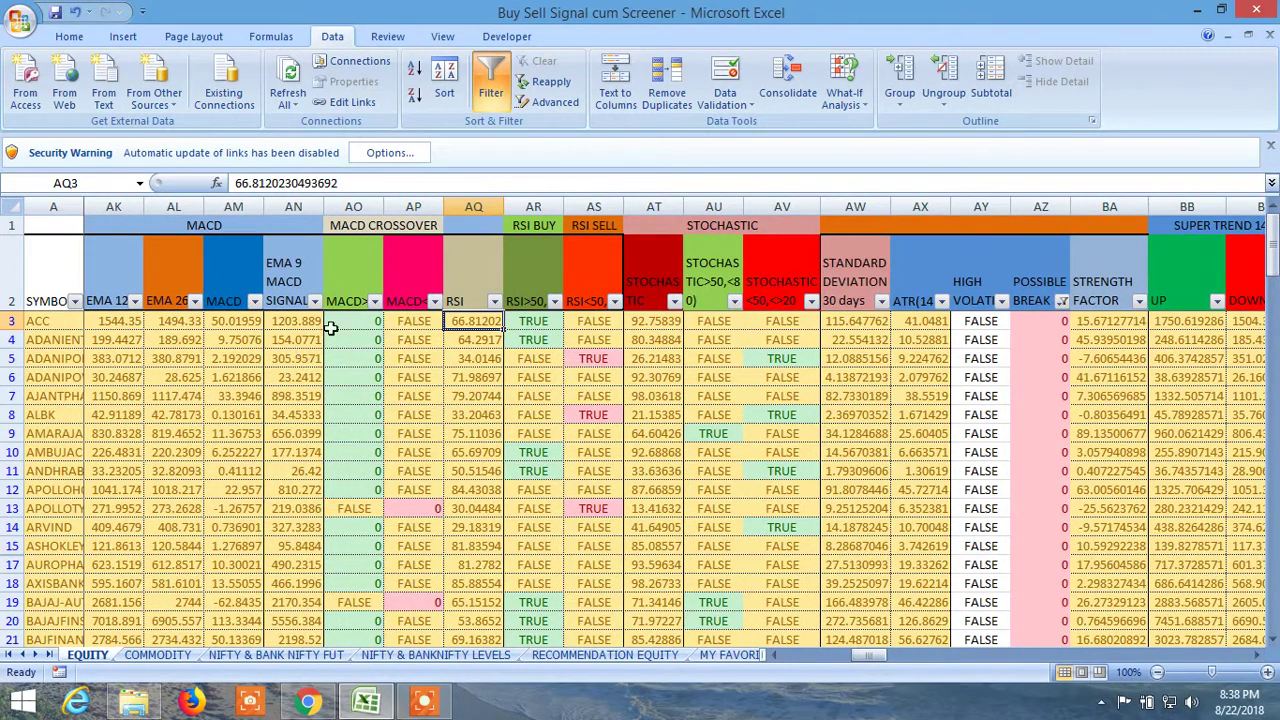
click(374, 301)
click(226, 482)
click(264, 619)
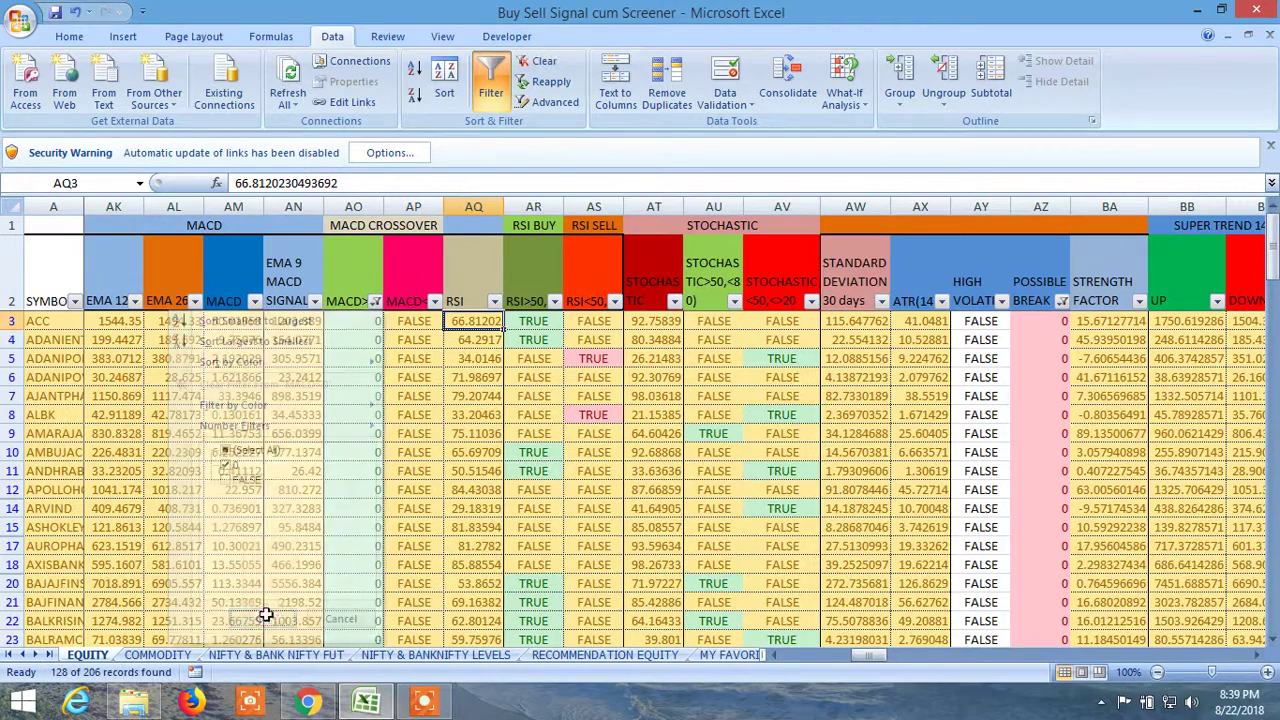
- Filter the RSI>50,<70 column under RSI BUY to exclude FALSE, keeping only the TRUE rows
click(554, 301)
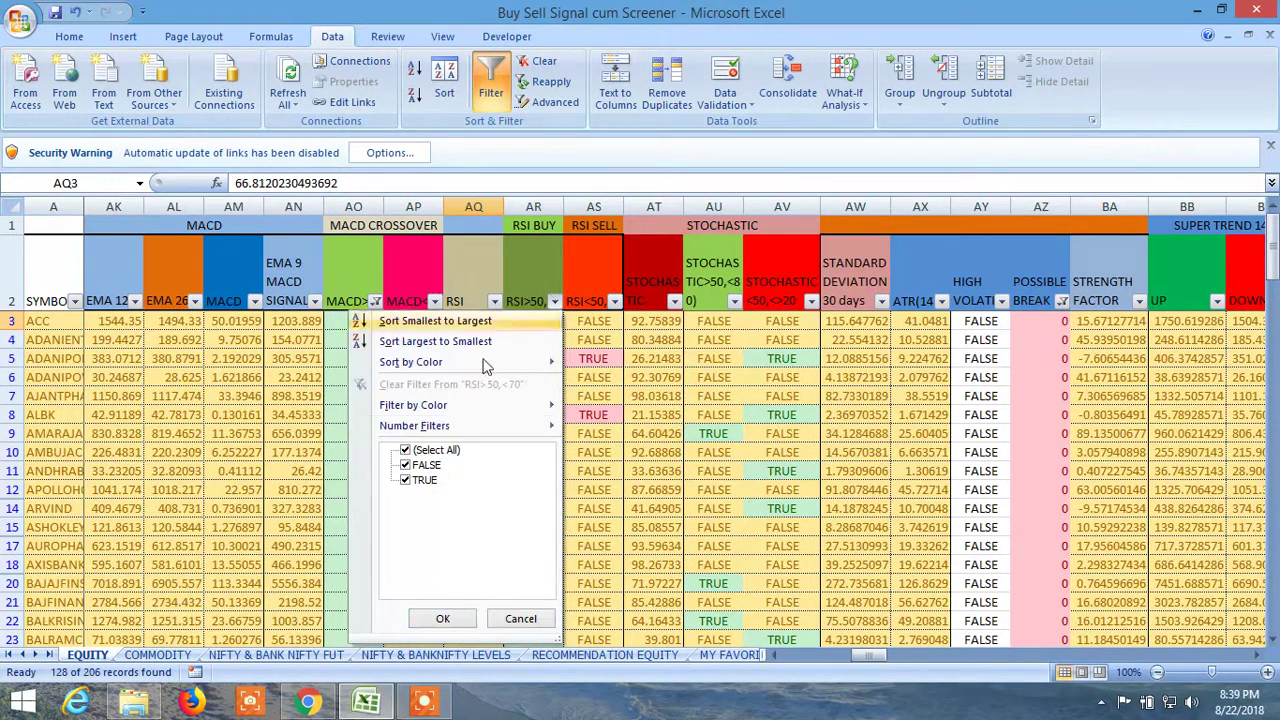
click(405, 466)
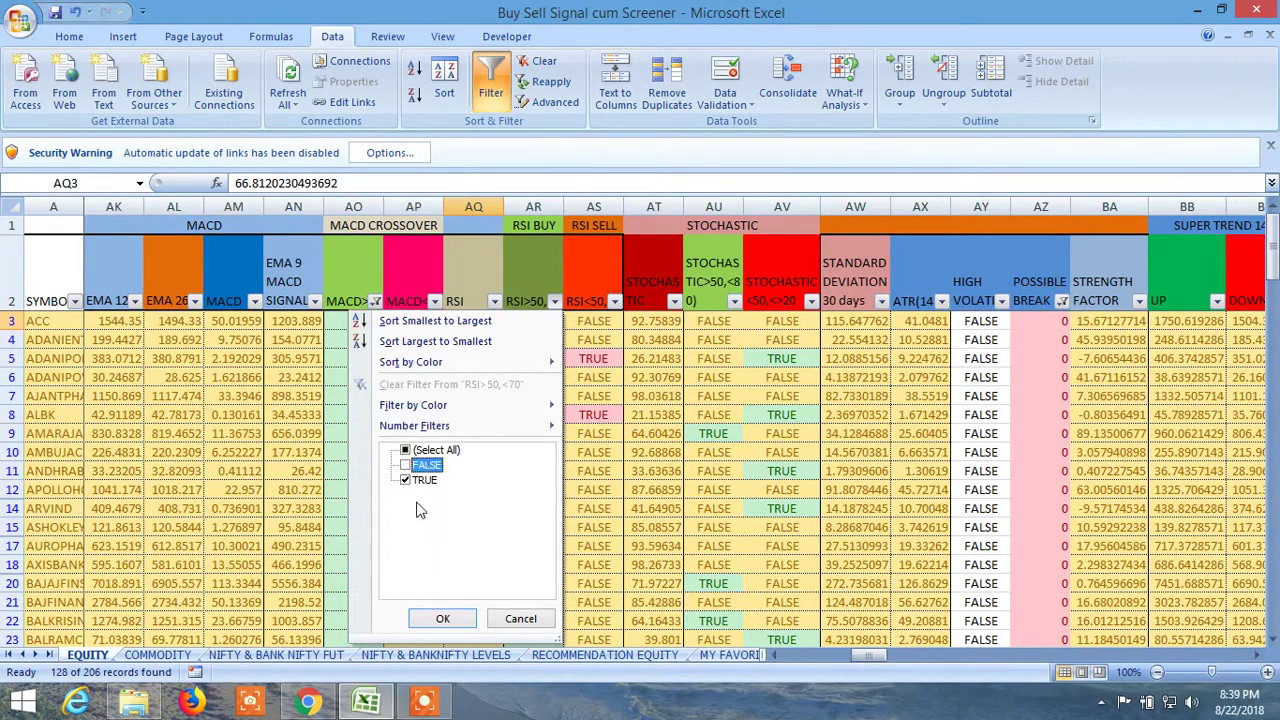
click(443, 618)
- Filter the UP column of the EMA 5-8-13 crossover to exclude FALSE, keeping only the 0.00 rows
drag(868, 656, 833, 663)
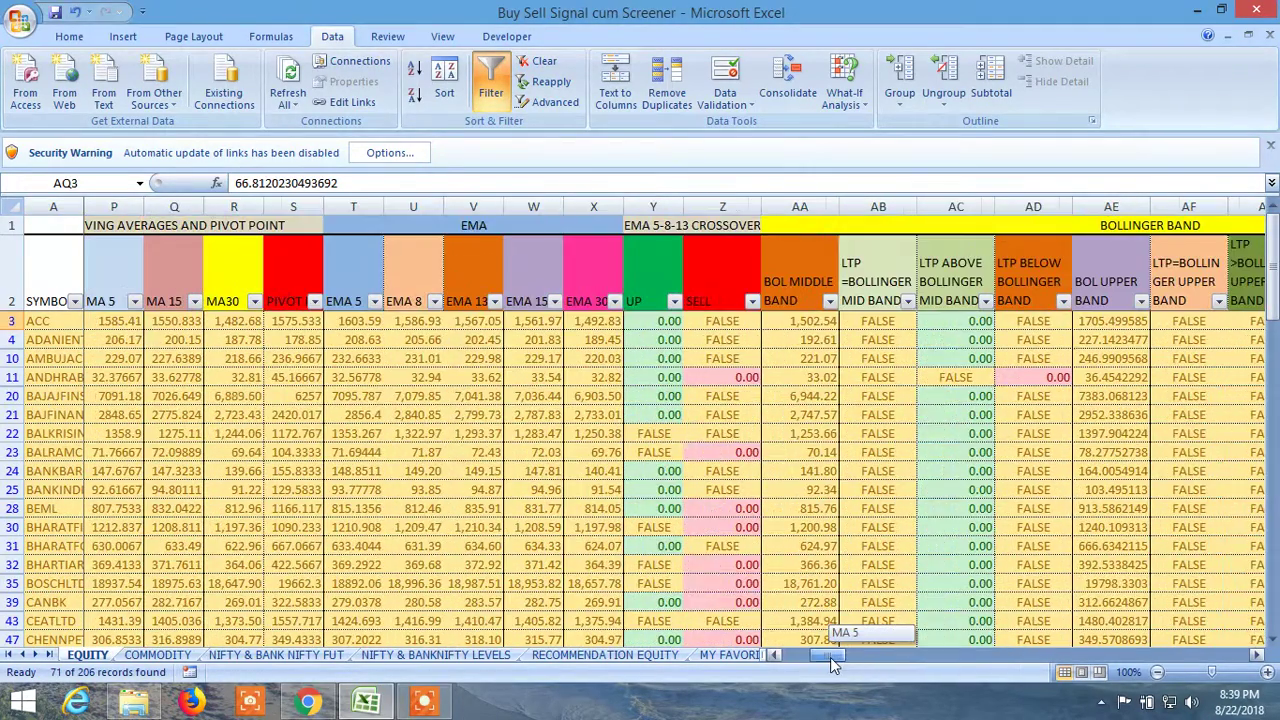
click(674, 301)
click(525, 481)
click(556, 618)
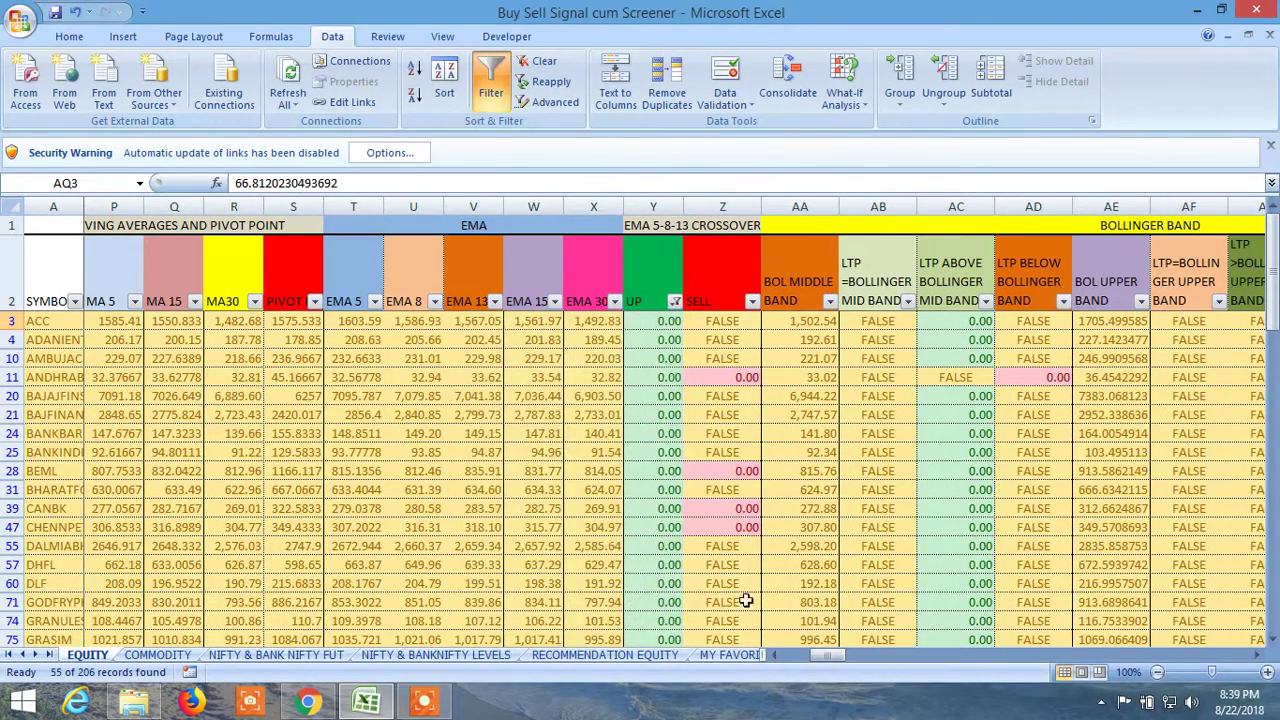
- Filter the LTP ABOVE BOLLINGER MID BAND column to keep only 0.00, and look through the remaining stocks
mouse_move(822, 659)
mouse_down()
mouse_move(864, 661)
mouse_move(831, 662)
mouse_up()
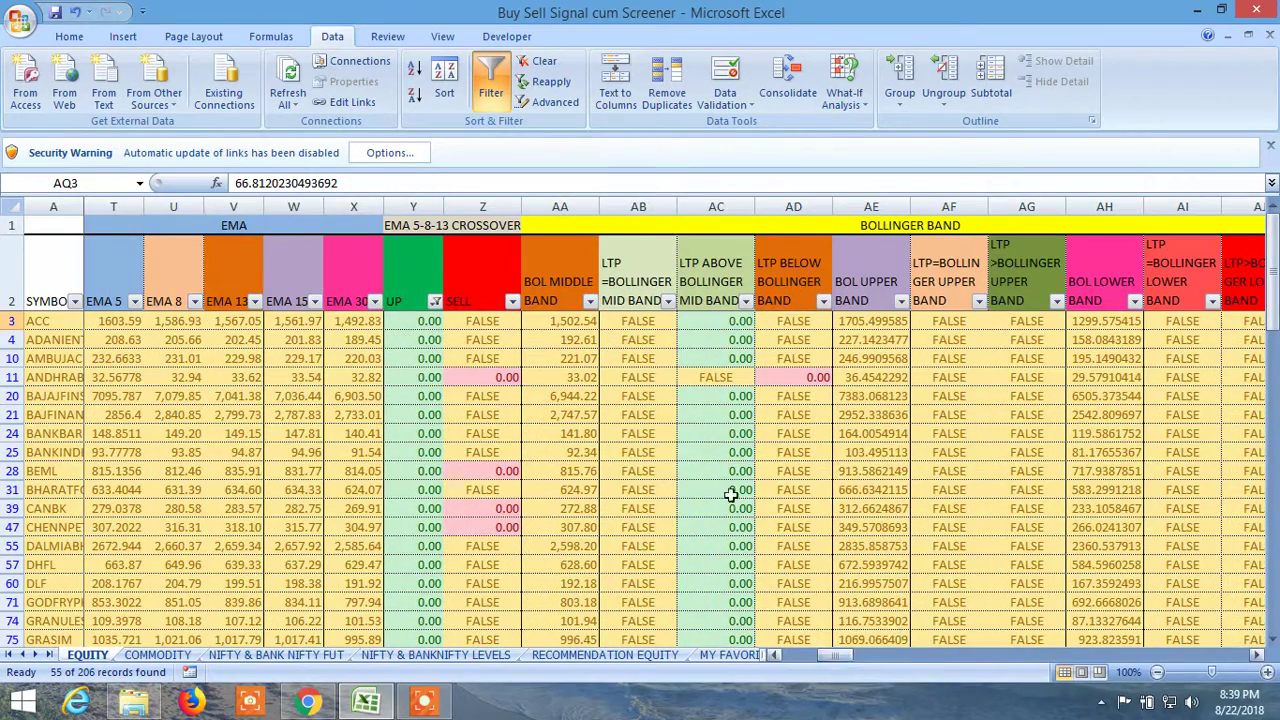
click(745, 302)
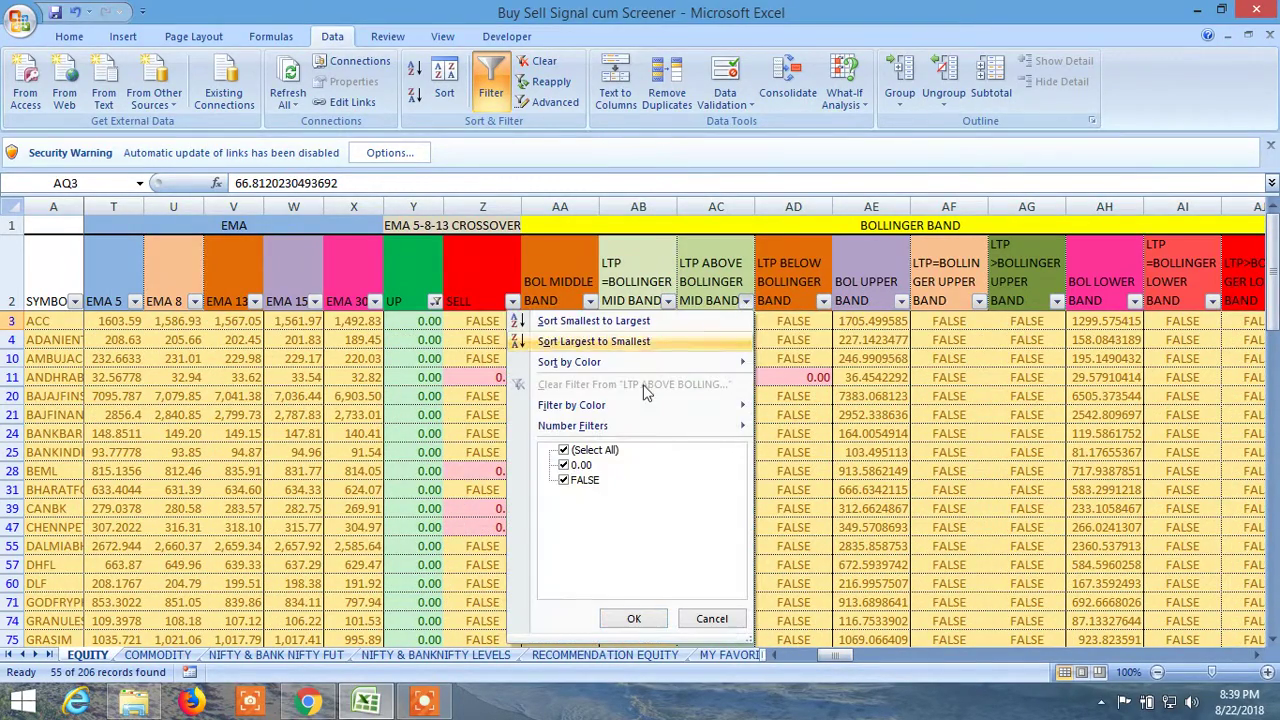
click(563, 480)
click(634, 618)
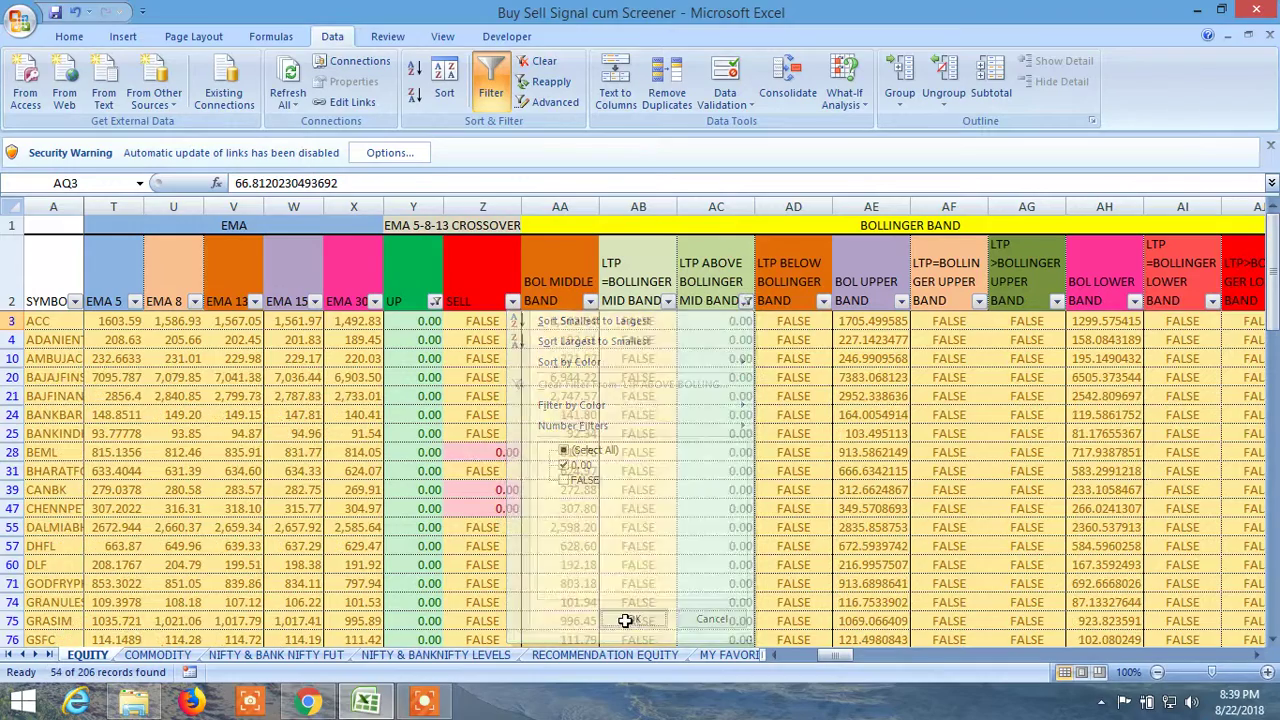
scroll(820, 509, down, 12)
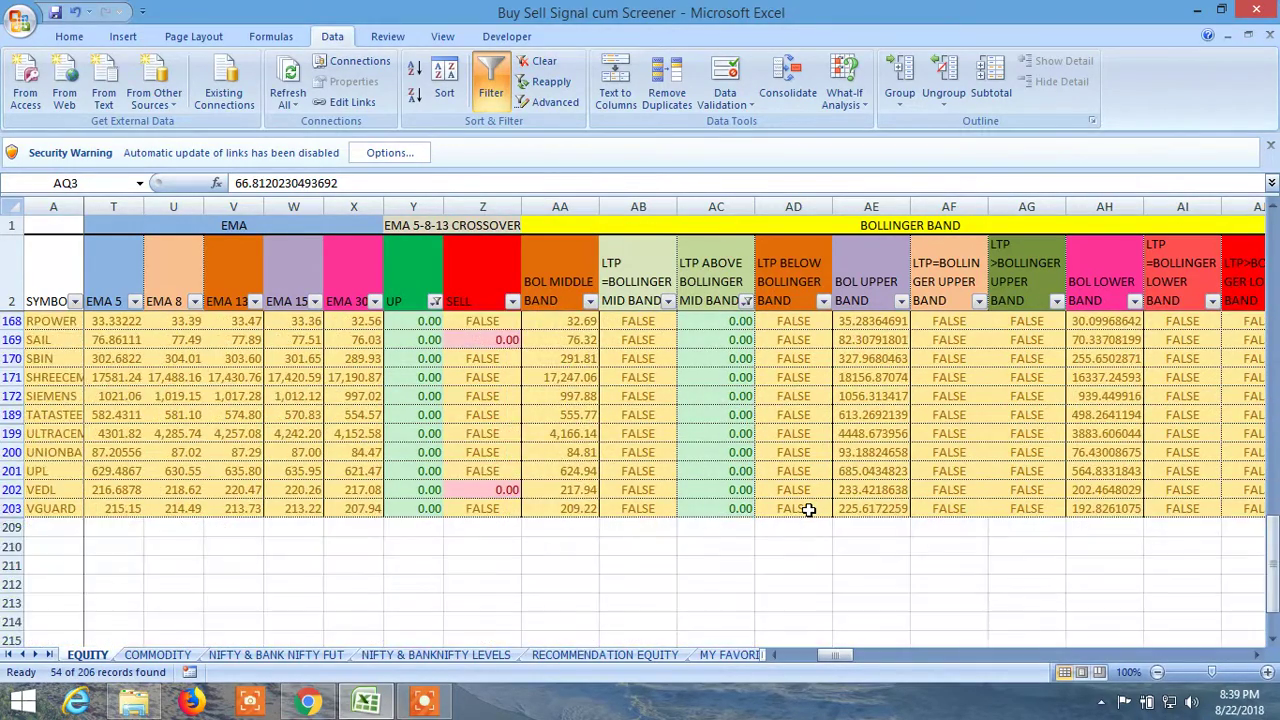
scroll(808, 509, up, 12)
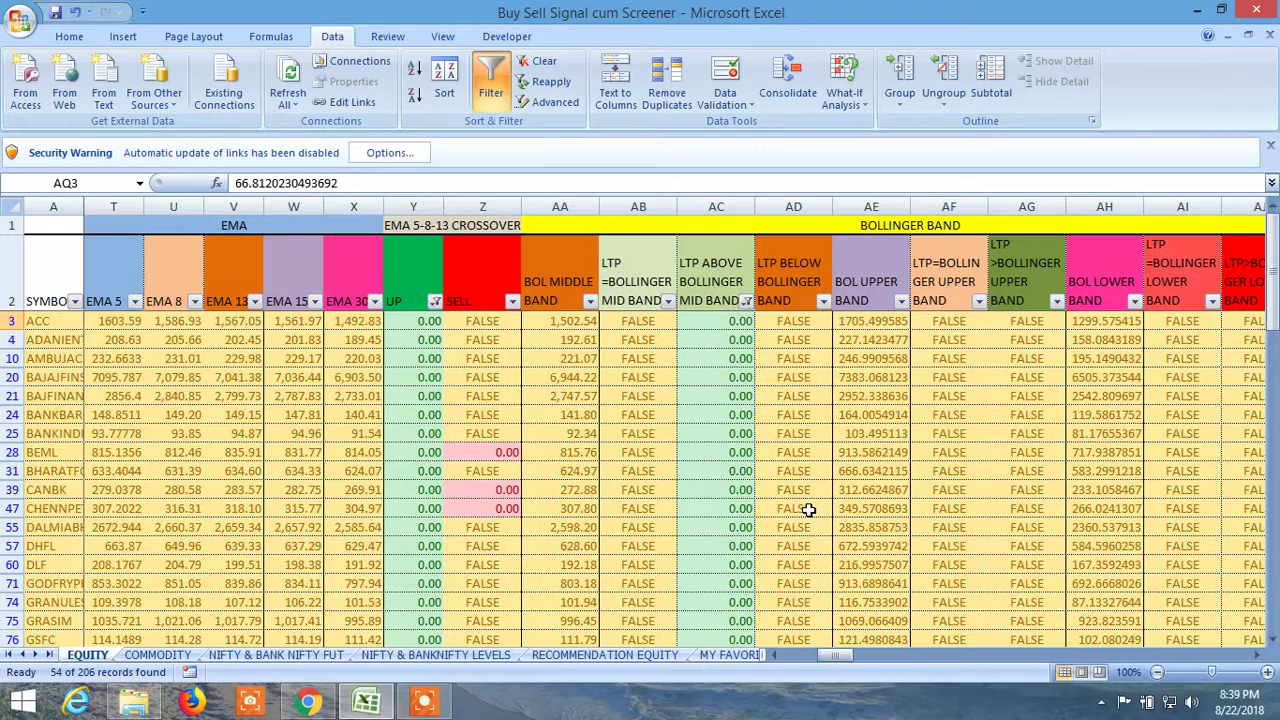
scroll(808, 509, down, 15)
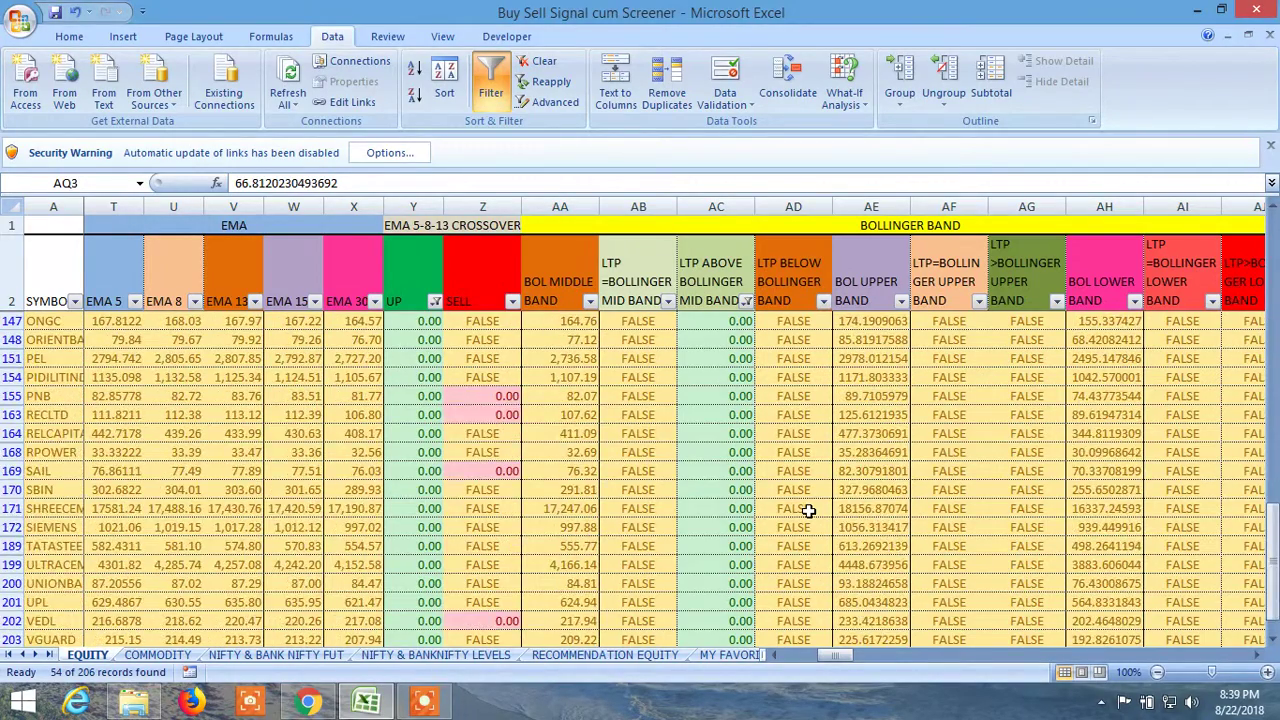
scroll(808, 511, up, 15)
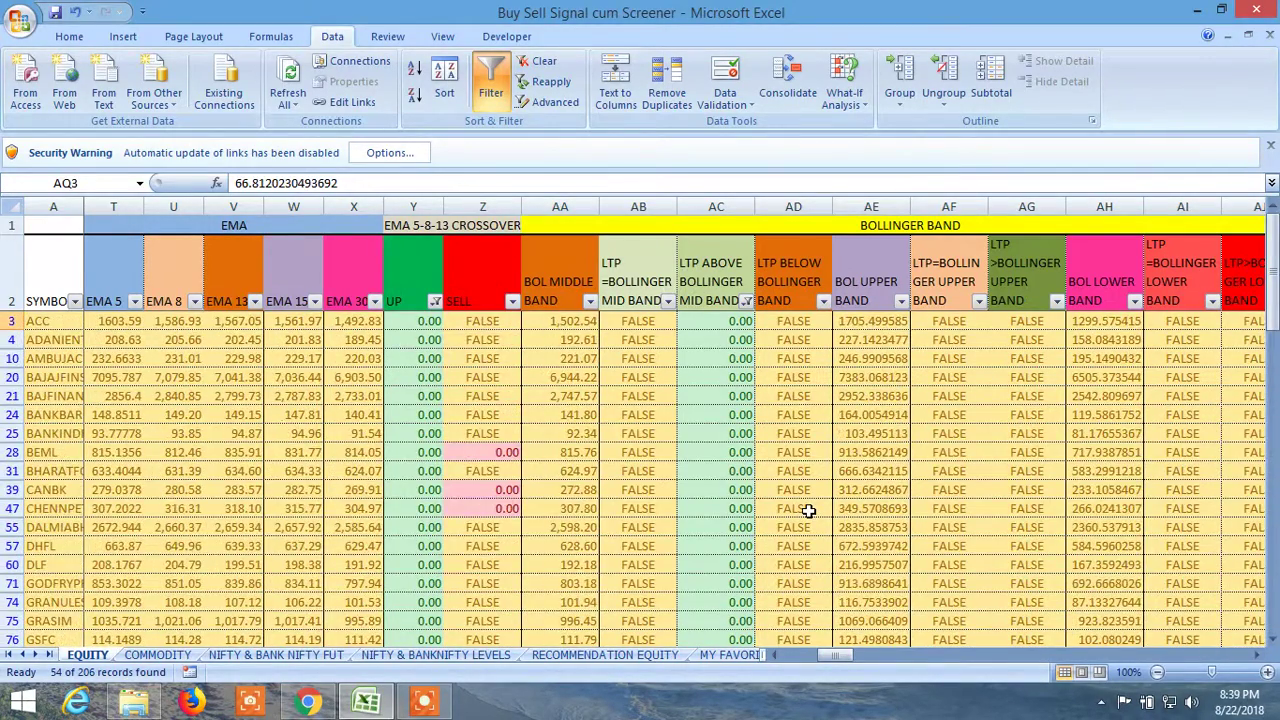
- Filter the STOCHASTIC>50,<80 column to exclude FALSE, keeping only the TRUE rows
drag(835, 655, 858, 655)
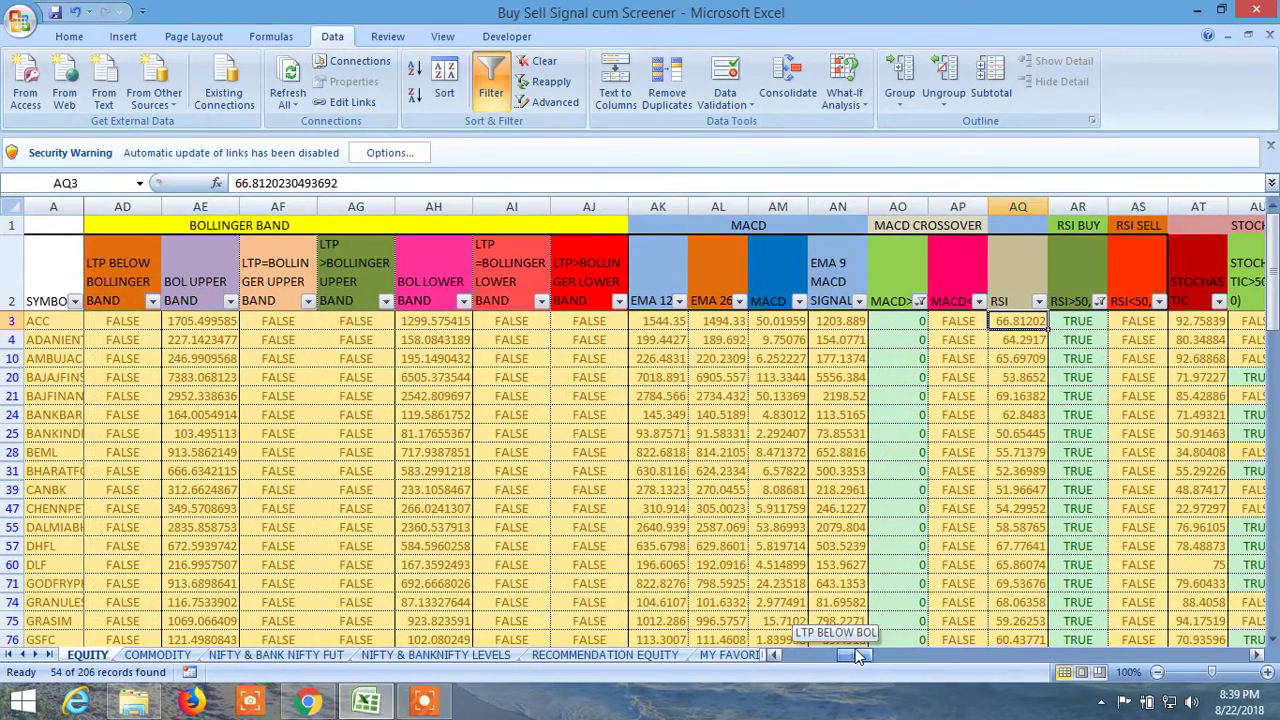
drag(855, 652, 885, 665)
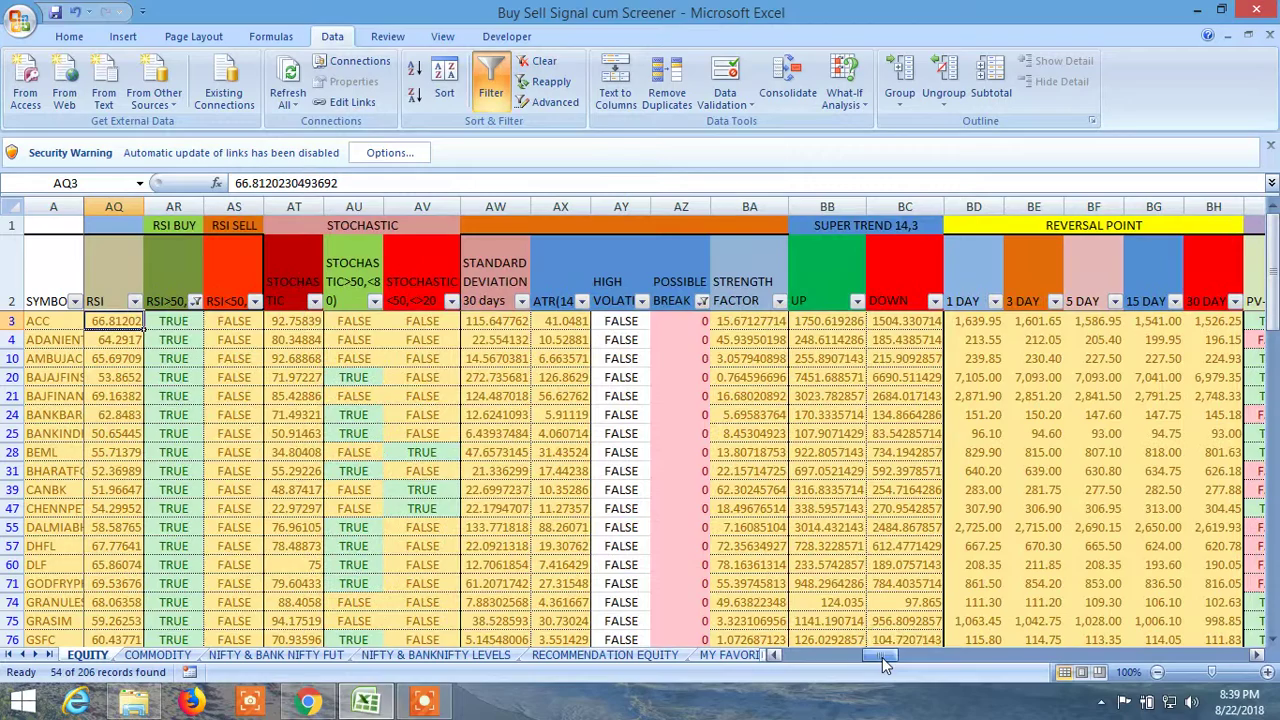
click(372, 302)
click(372, 302)
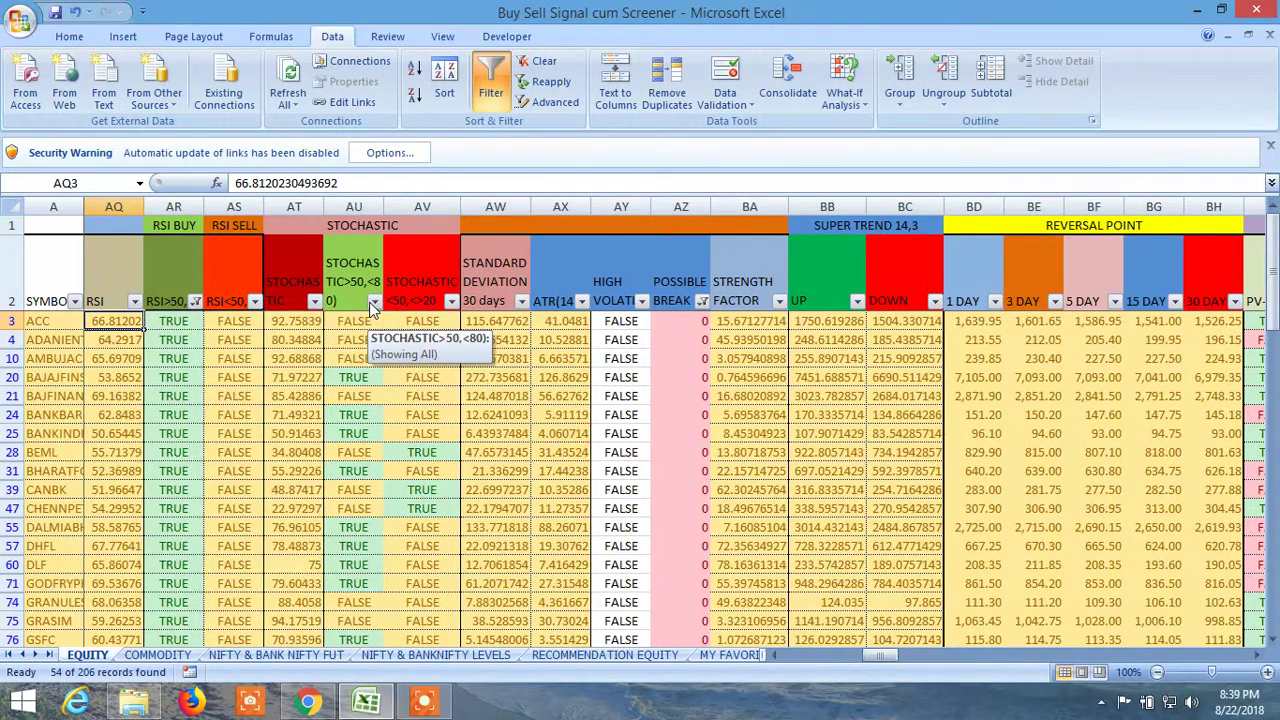
click(372, 302)
click(372, 302)
click(372, 302)
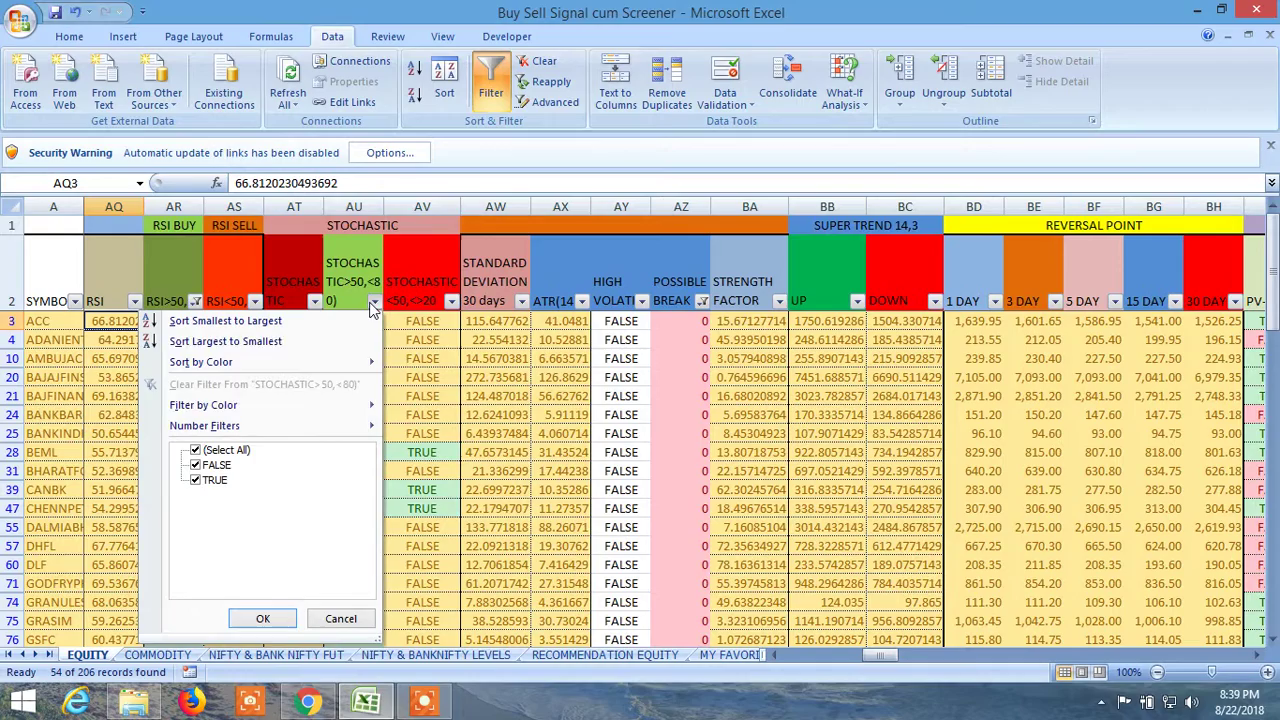
click(195, 466)
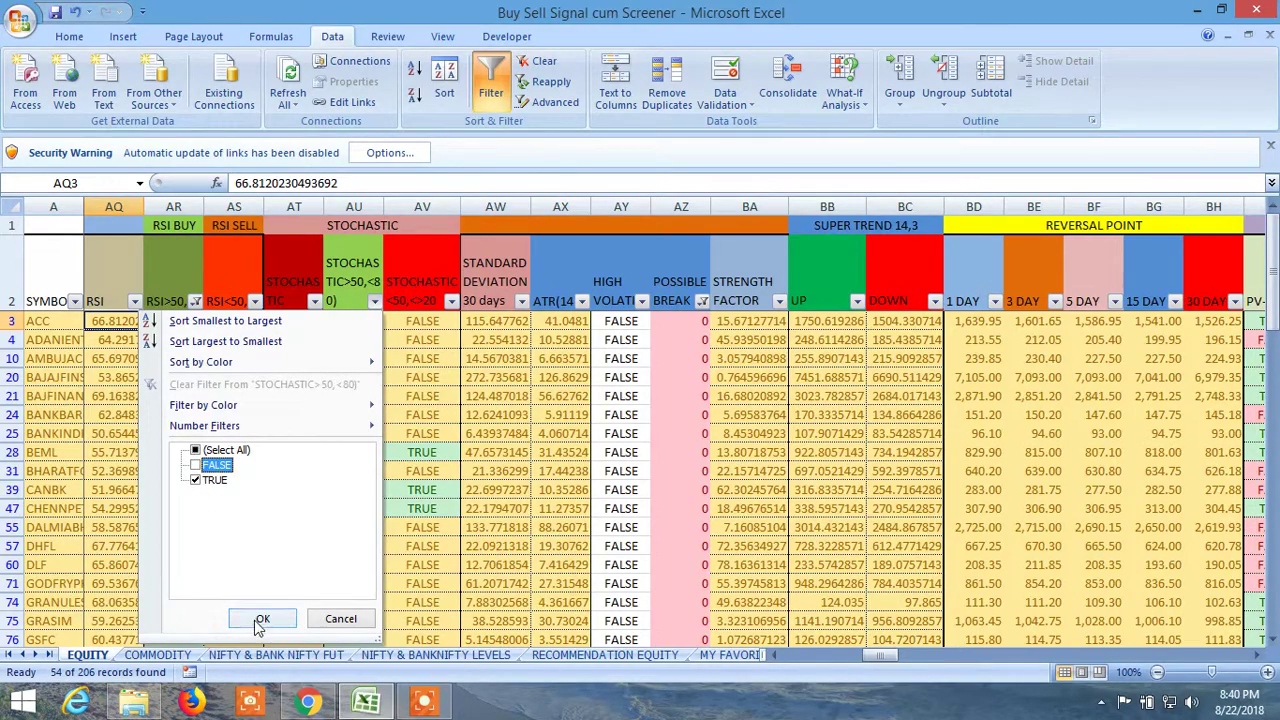
click(260, 619)
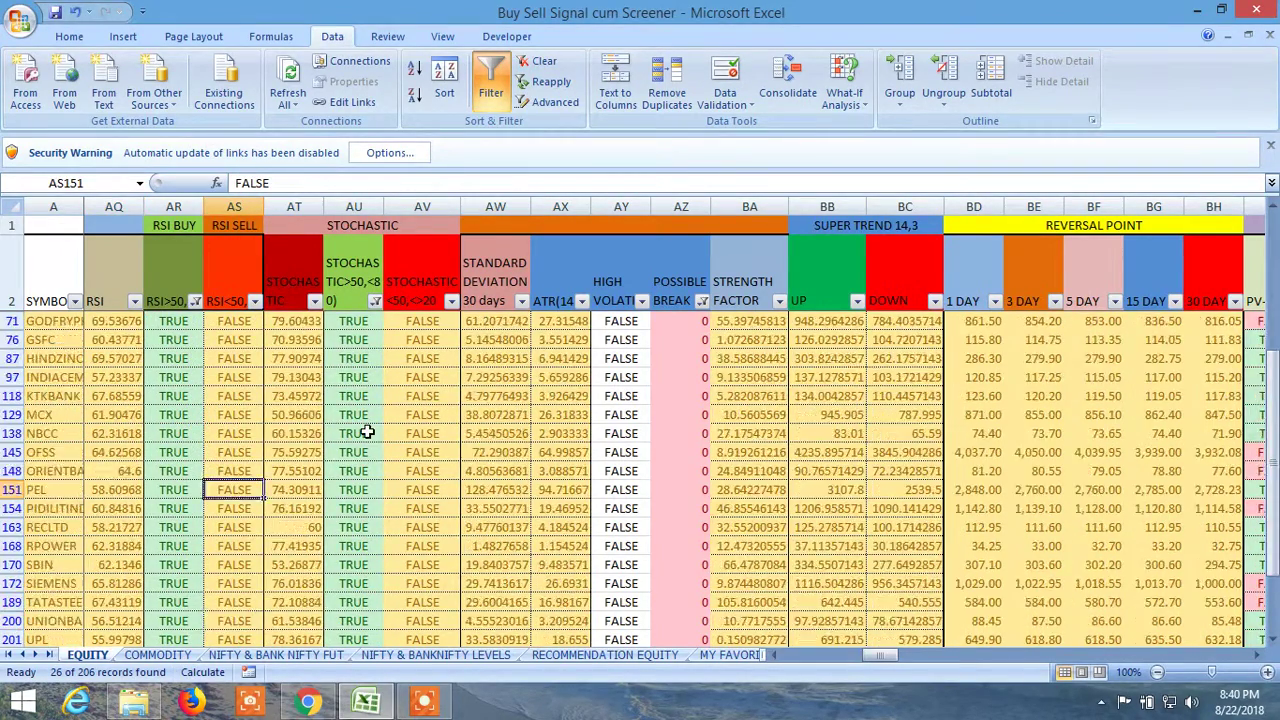
- Examine the remaining stocks along with their stochastic, Super Trend and reversal point columns
scroll(360, 450, down, 3)
scroll(355, 460, up, 5)
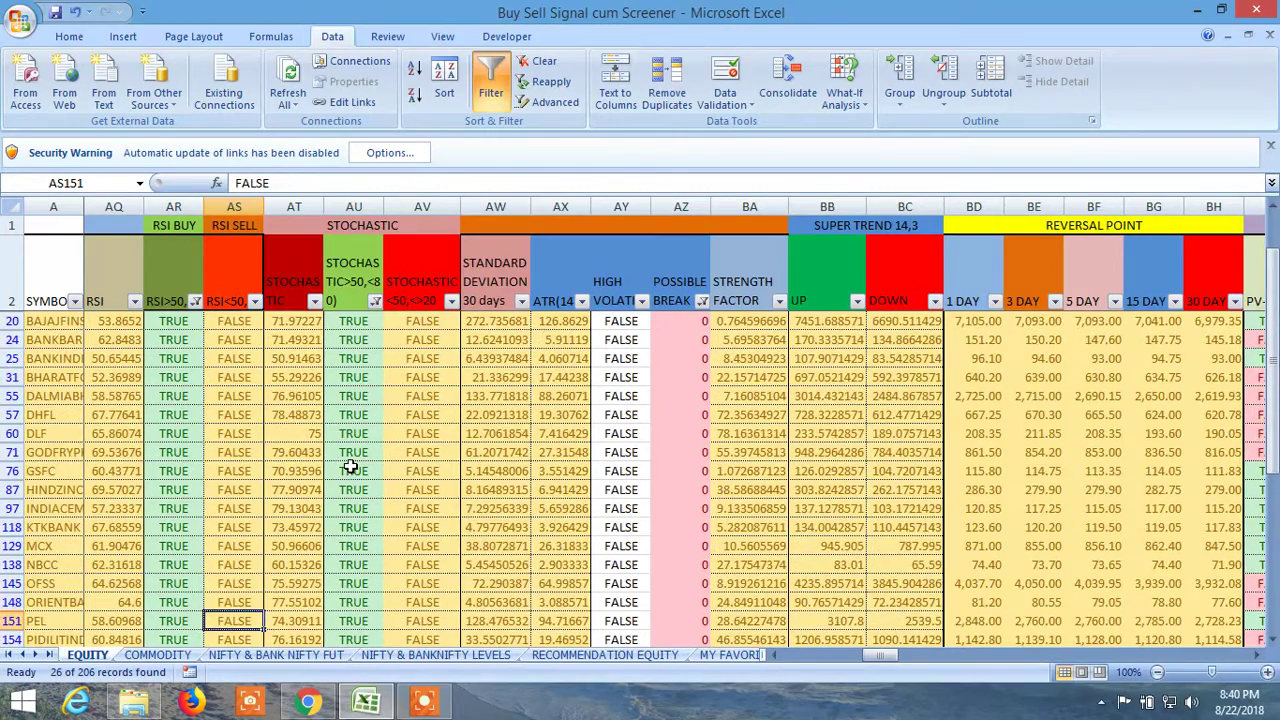
scroll(352, 467, down, 3)
scroll(352, 467, up, 3)
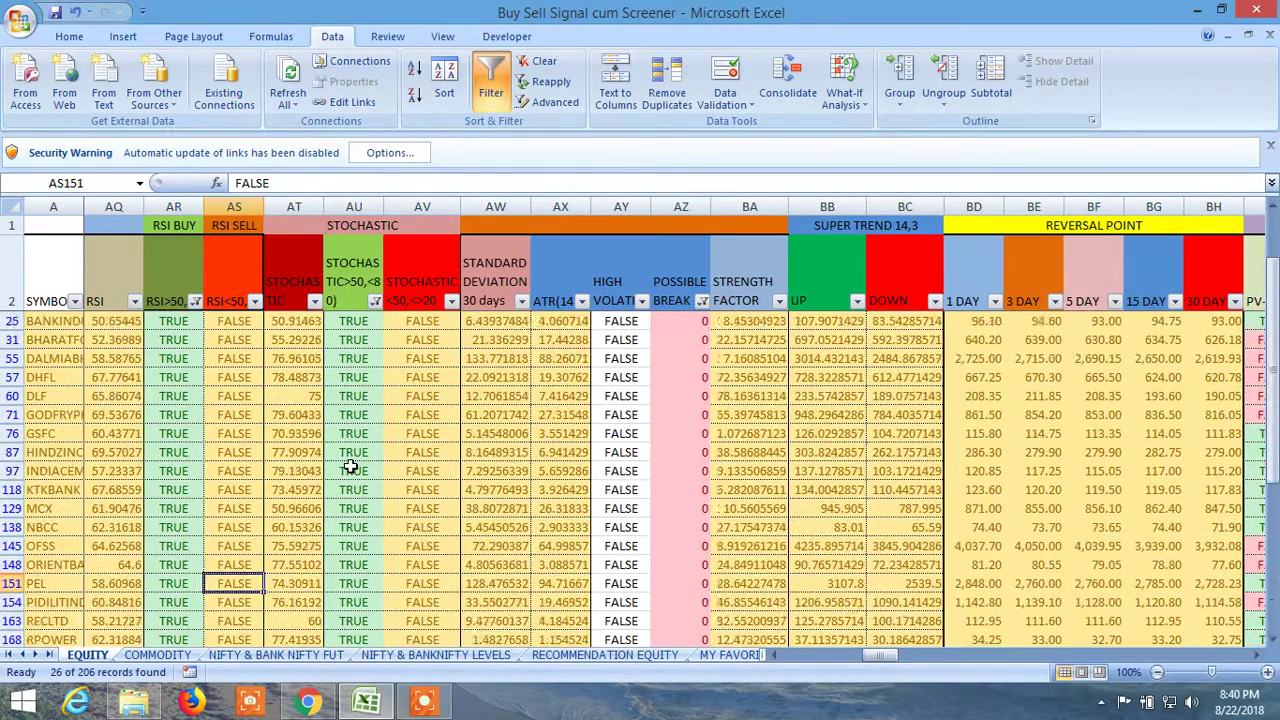
drag(880, 657, 885, 665)
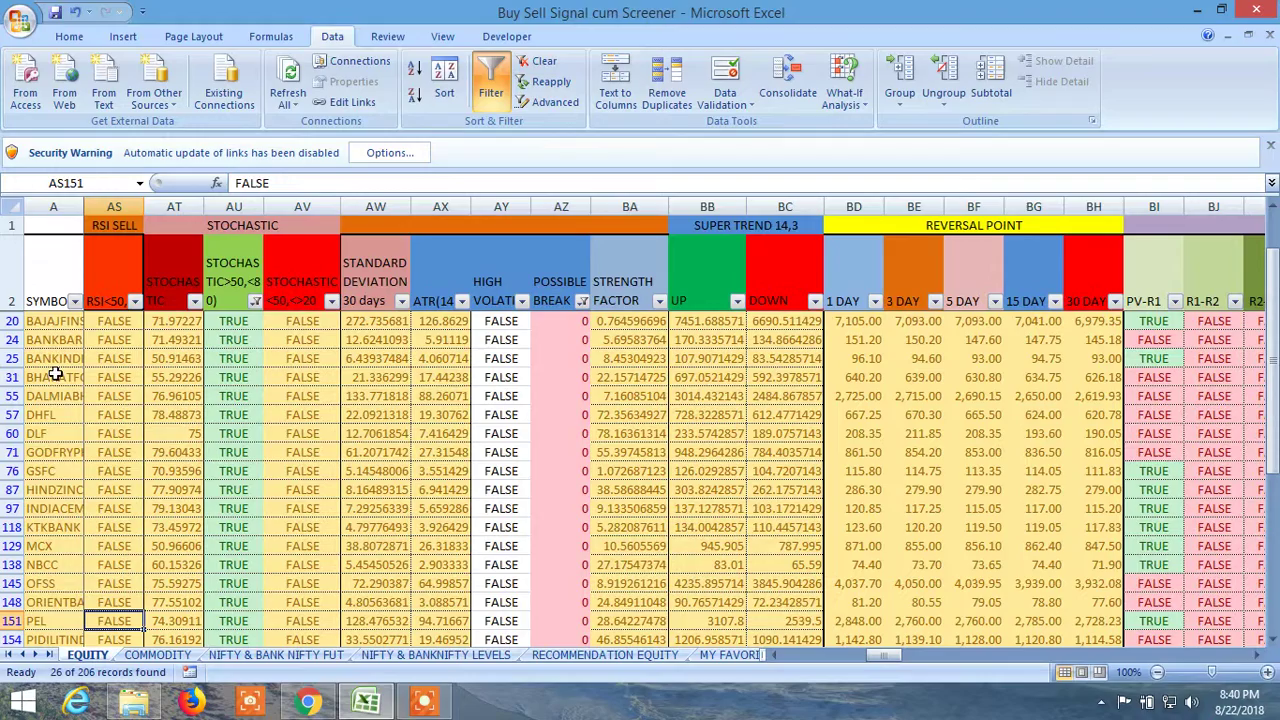
scroll(148, 484, down, 4)
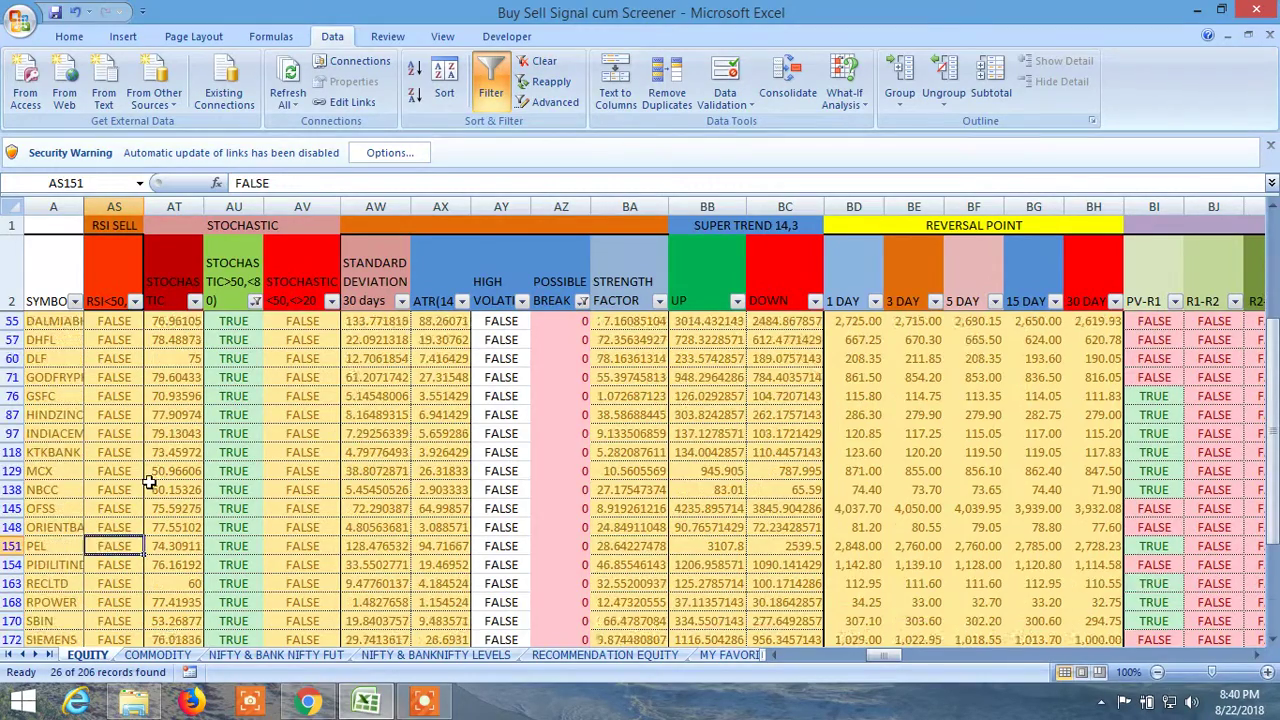
scroll(148, 484, up, 4)
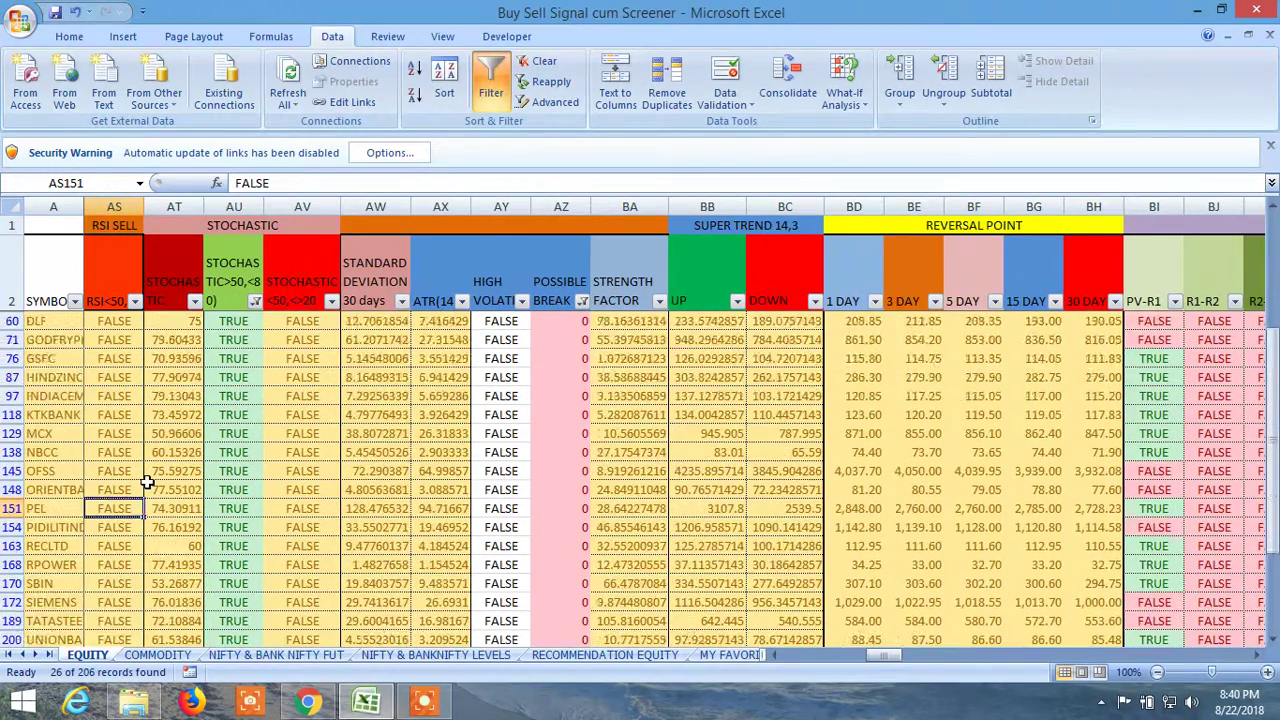
- Open the number filter conditions for the LTP column under LAST PRICE
drag(884, 668, 786, 674)
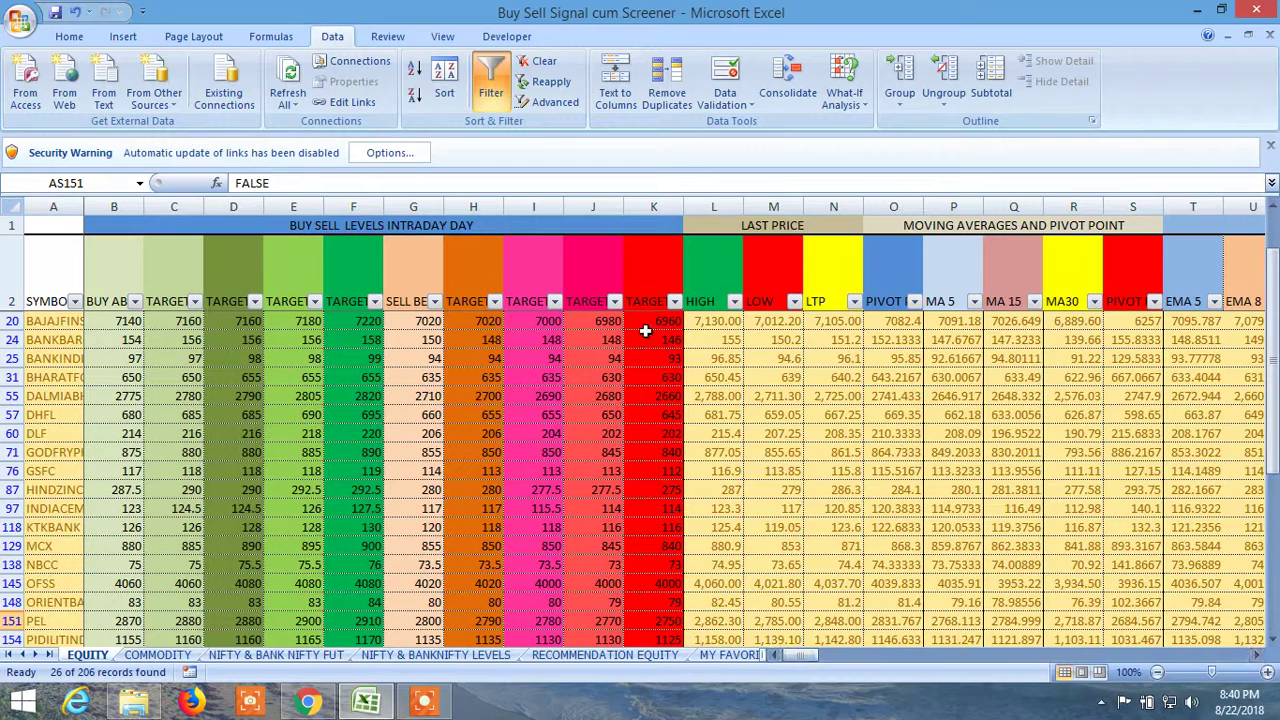
click(855, 302)
mouse_move(796, 430)
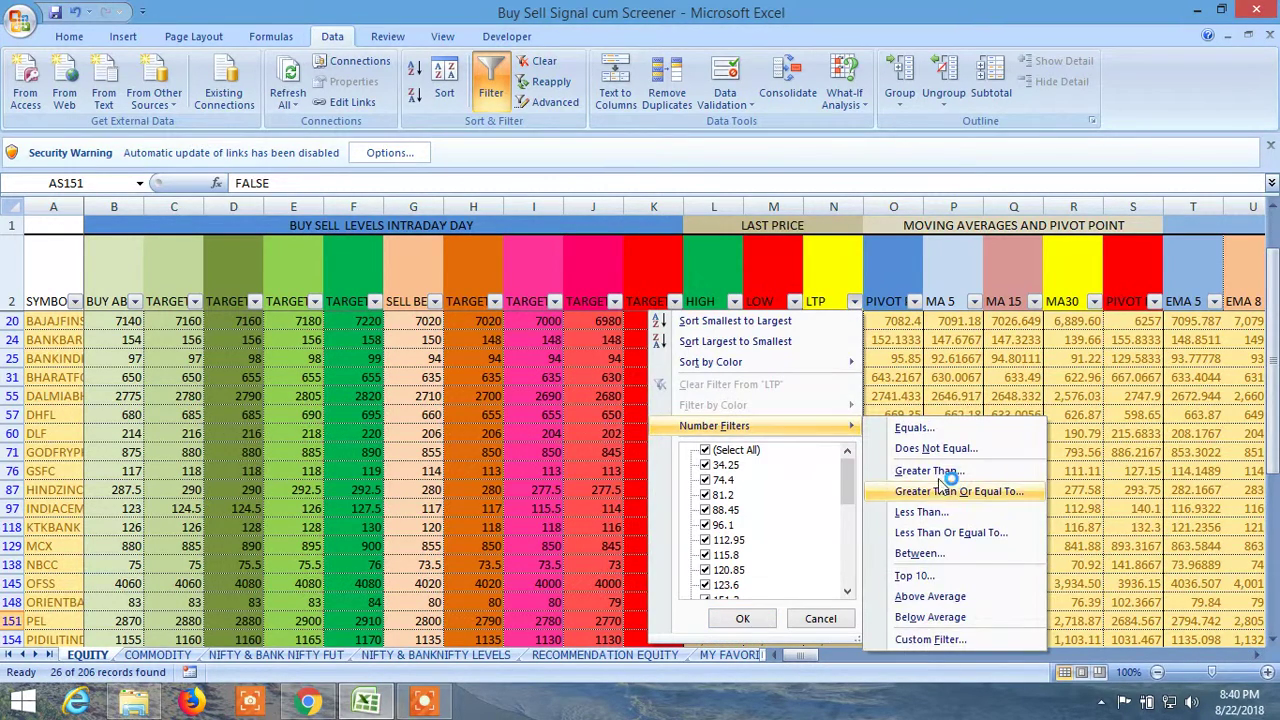